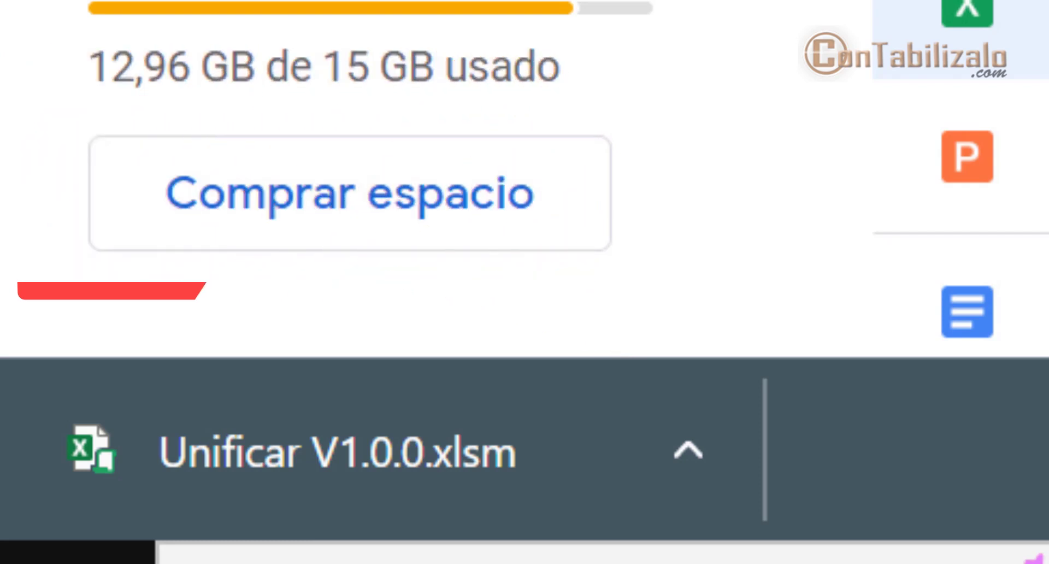
Show the downloaded Unificar V1.0.0.xlsm in its Descargas folder from Chrome's download bar
{"action": "left_click", "coordinate": [697, 461]}
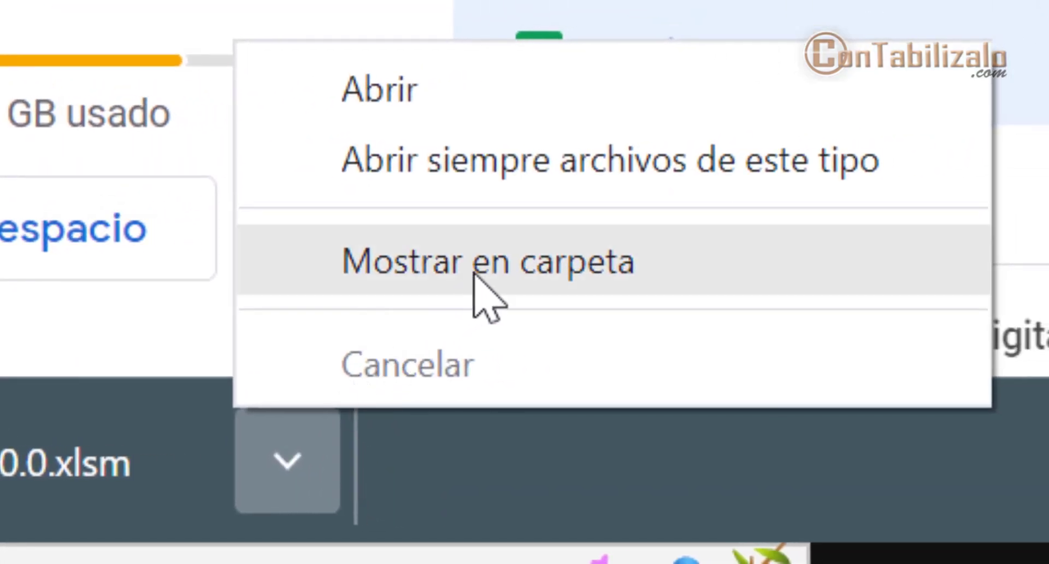
{"action": "left_click", "coordinate": [476, 271]}
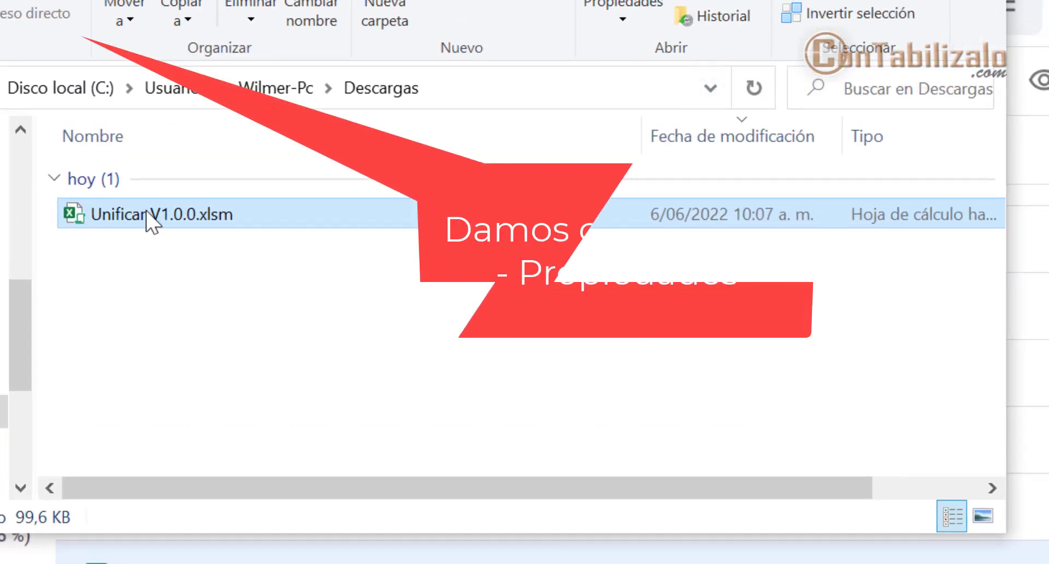
Tick Desbloquear in Unificar V1.0.0.xlsm's Propiedades, apply it, and close the dialog
{"action": "right_click", "coordinate": [151, 220]}
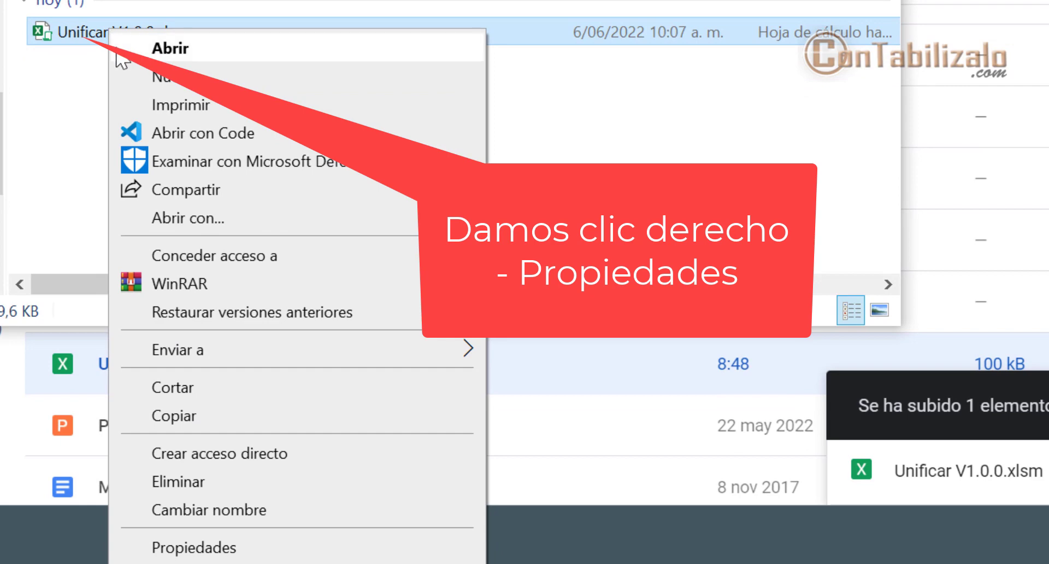
{"action": "left_click", "coordinate": [188, 548]}
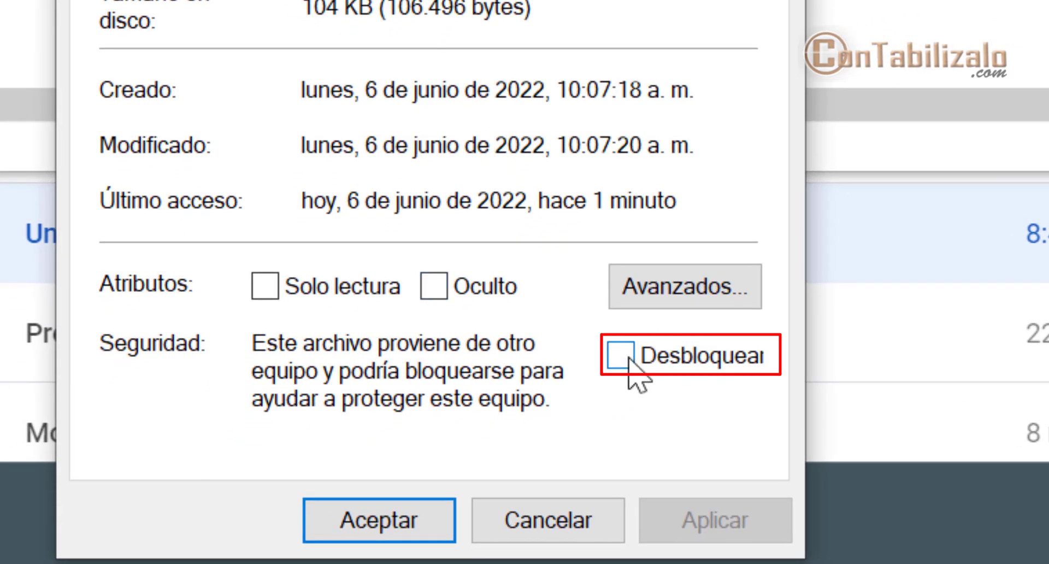
{"action": "left_click", "coordinate": [628, 356]}
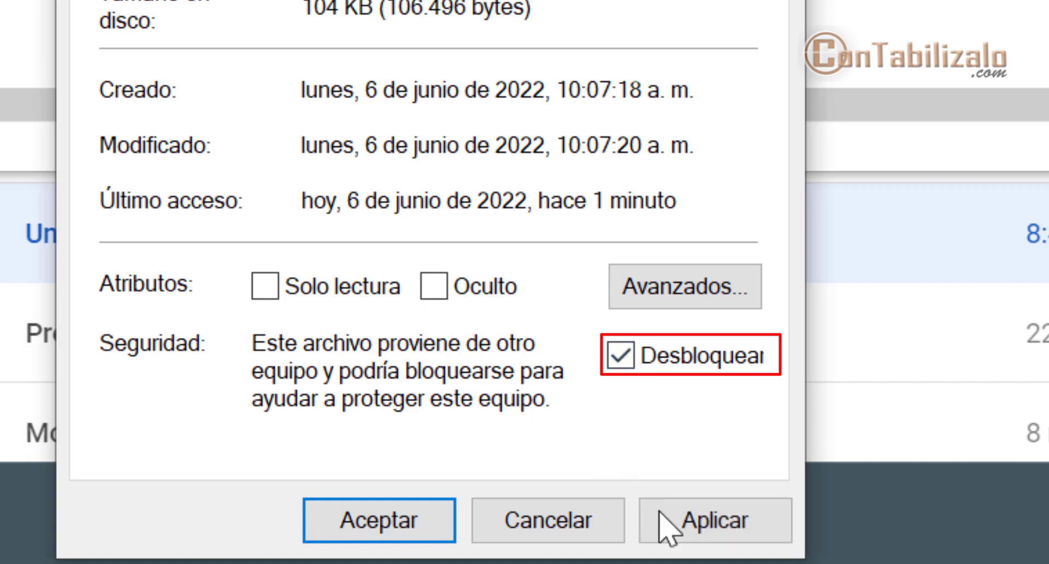
{"action": "left_click", "coordinate": [717, 532]}
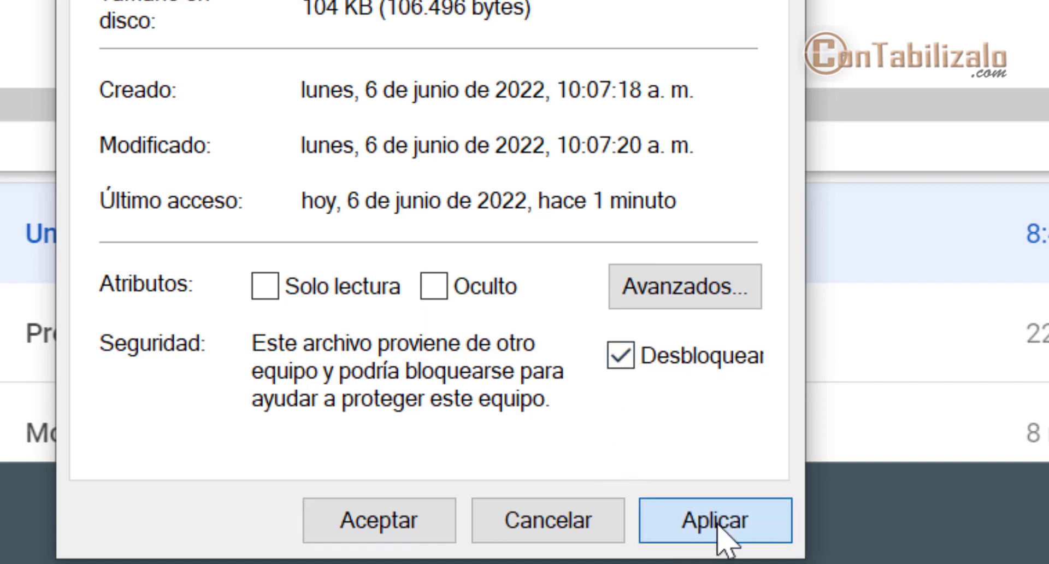
{"action": "left_click", "coordinate": [383, 532]}
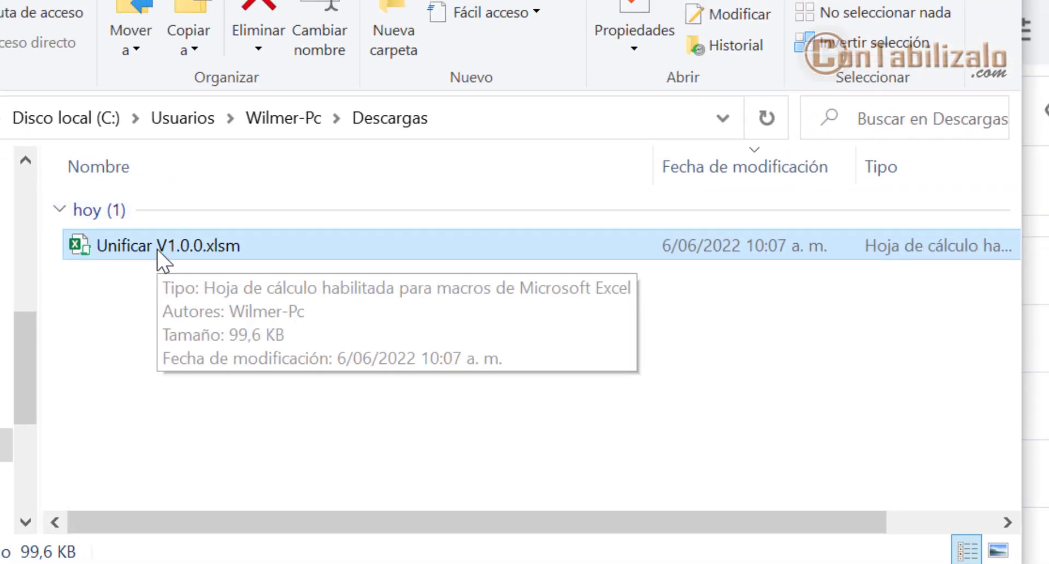
Open Unificar V1.0.0.xlsm in Excel and launch Unificar from the UNIFICADOR tab
{"action": "double_click", "coordinate": [158, 250]}
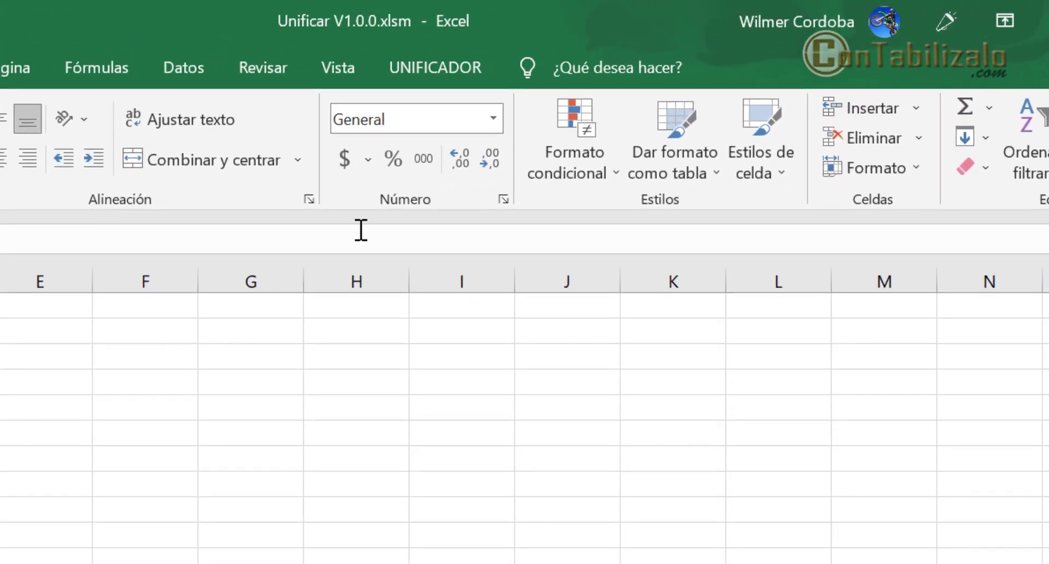
{"action": "left_click", "coordinate": [446, 76]}
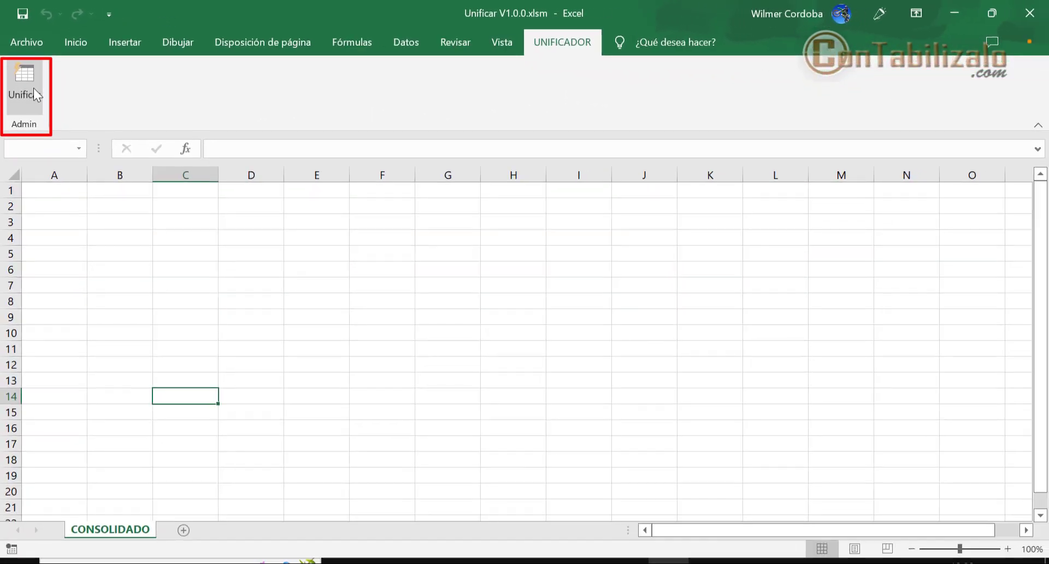
{"action": "left_click", "coordinate": [39, 103]}
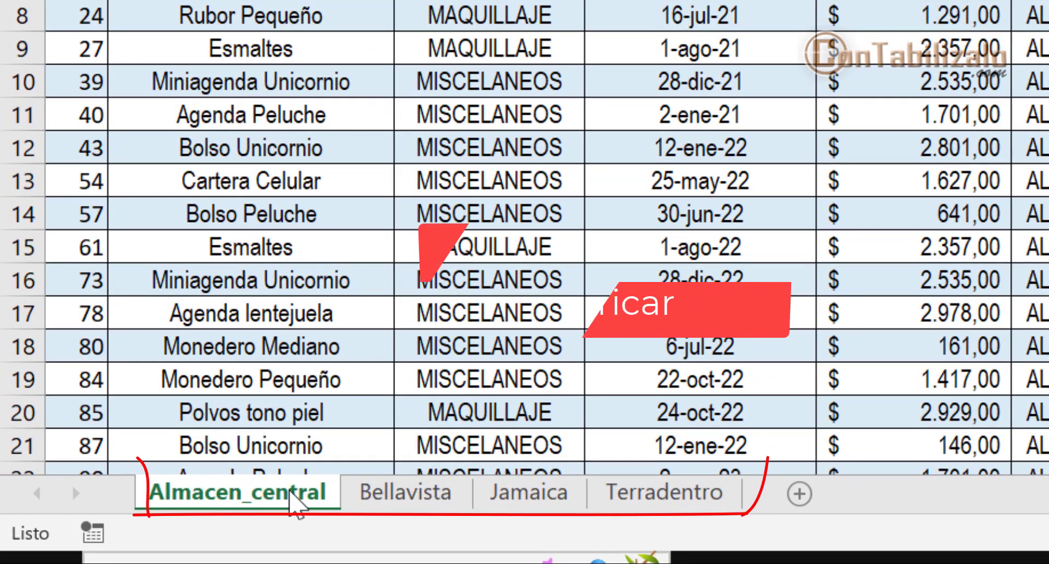
{"action": "left_click", "coordinate": [299, 510]}
{"action": "left_click", "coordinate": [526, 494]}
{"action": "left_click", "coordinate": [661, 497]}
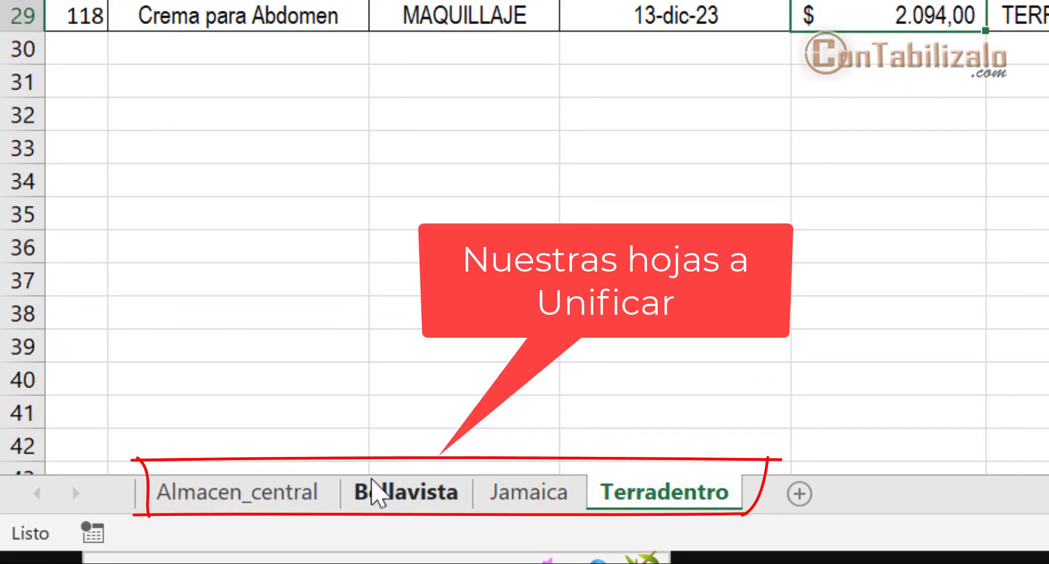
{"action": "left_click", "coordinate": [232, 495]}
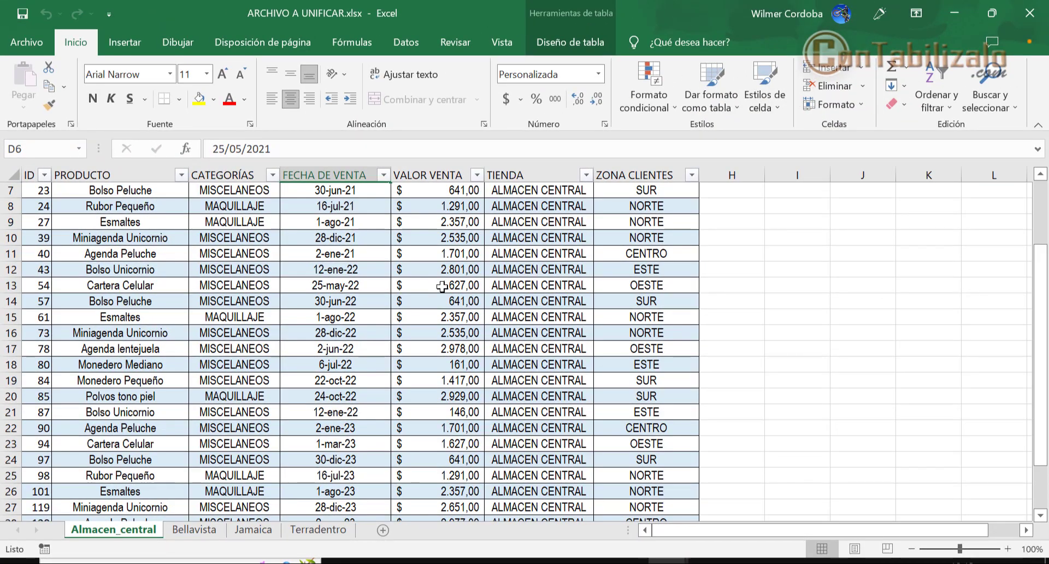
{"action": "left_click", "coordinate": [1029, 13]}
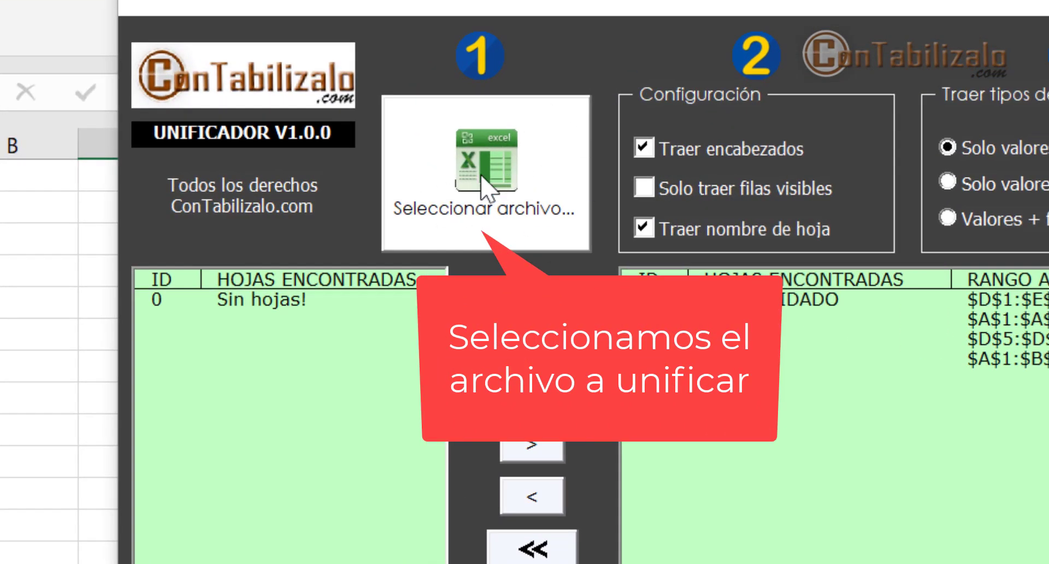
Select ARCHIVO A UNIFICAR.xlsx as the source workbook so its four sheets are found
{"action": "left_click", "coordinate": [480, 176]}
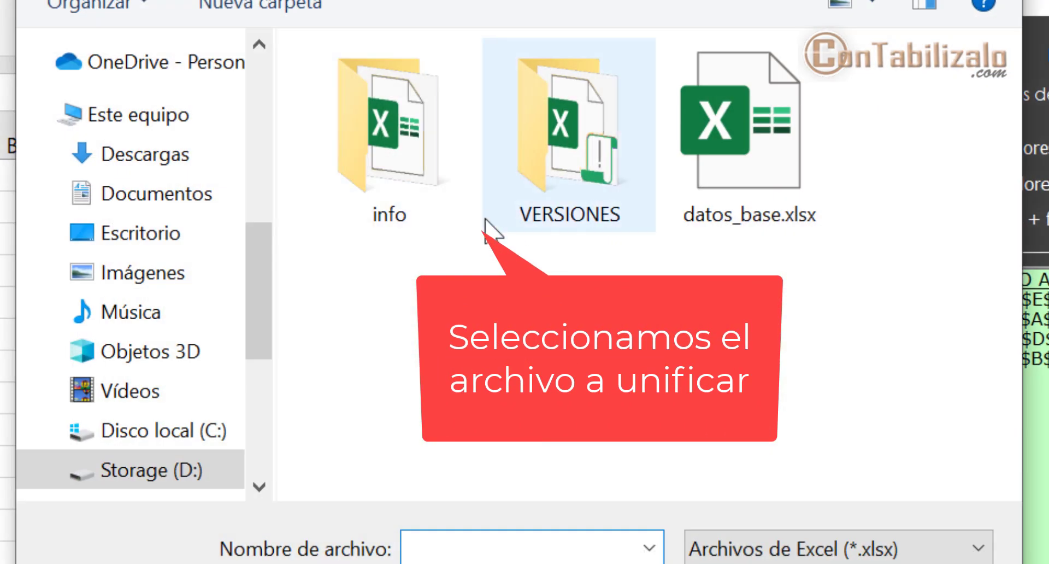
{"action": "double_click", "coordinate": [503, 141]}
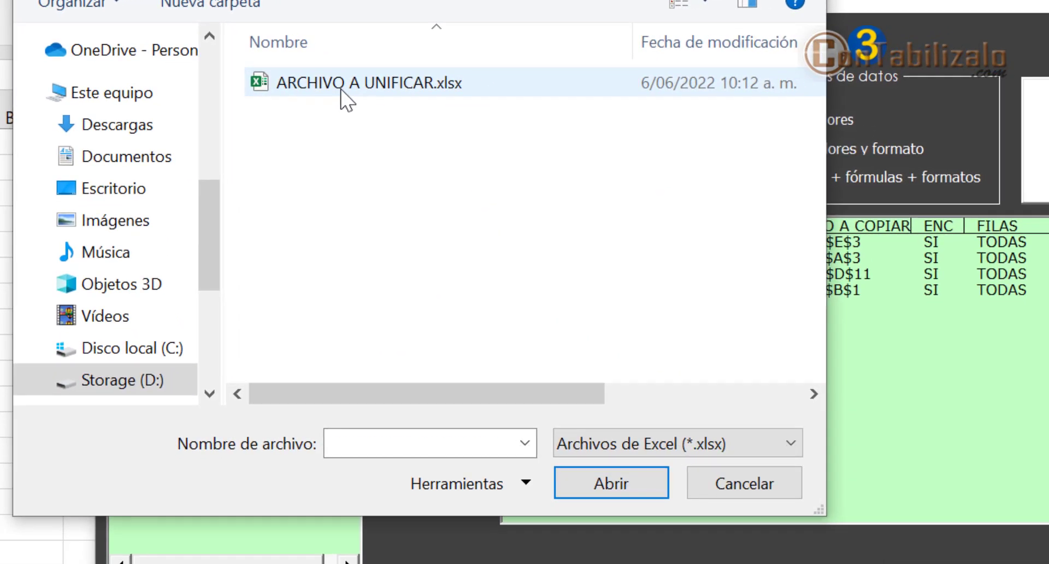
{"action": "left_click", "coordinate": [340, 91]}
{"action": "left_click", "coordinate": [597, 488]}
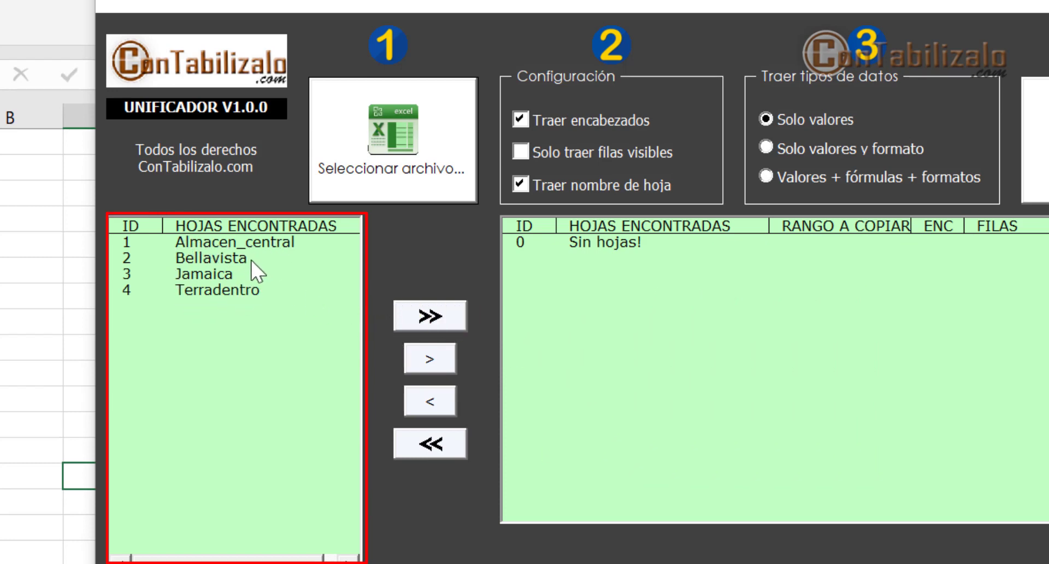
Add Bellavista and Terradentro, clear the list with <<, then move all four sheets with >>
{"action": "left_click", "coordinate": [209, 257]}
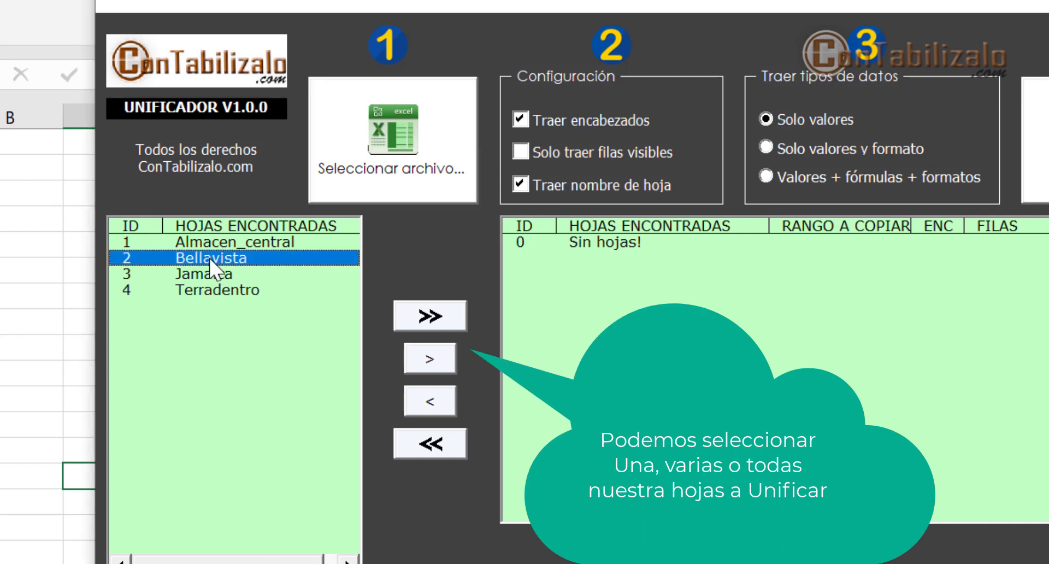
{"action": "left_click", "coordinate": [430, 360]}
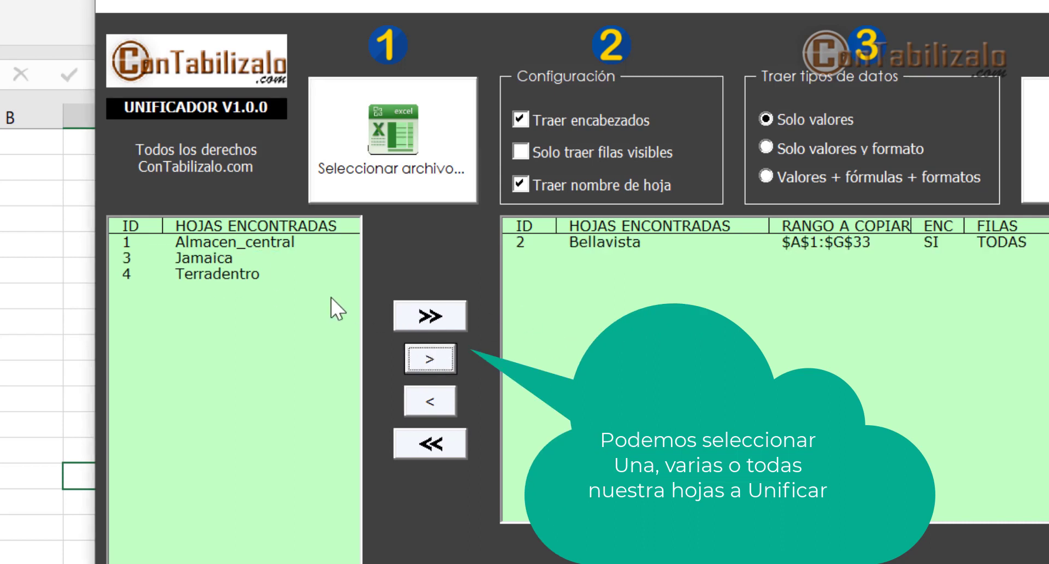
{"action": "left_click", "coordinate": [235, 274]}
{"action": "left_click", "coordinate": [431, 359]}
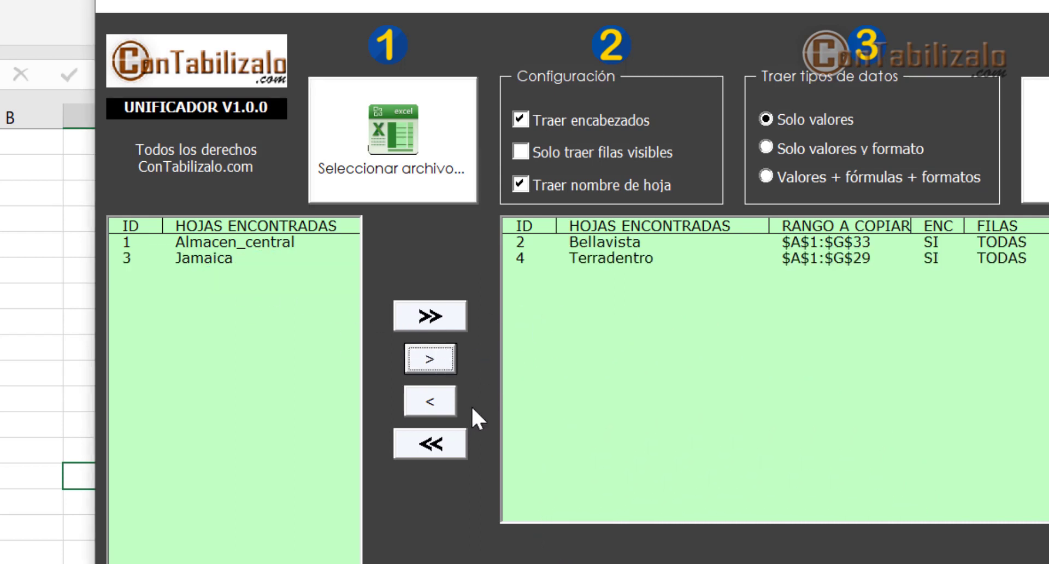
{"action": "left_click", "coordinate": [443, 436]}
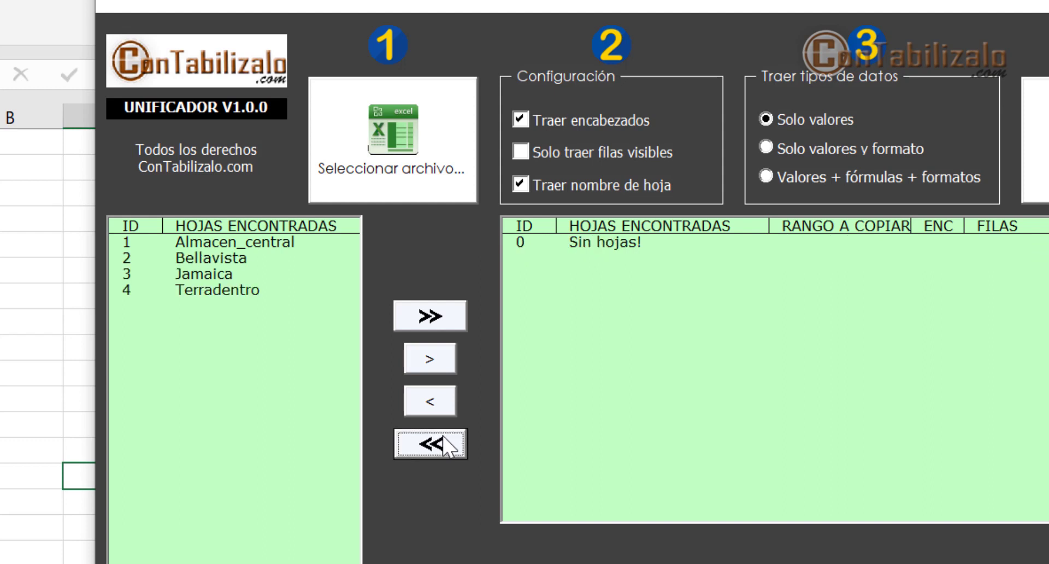
{"action": "left_click", "coordinate": [447, 315]}
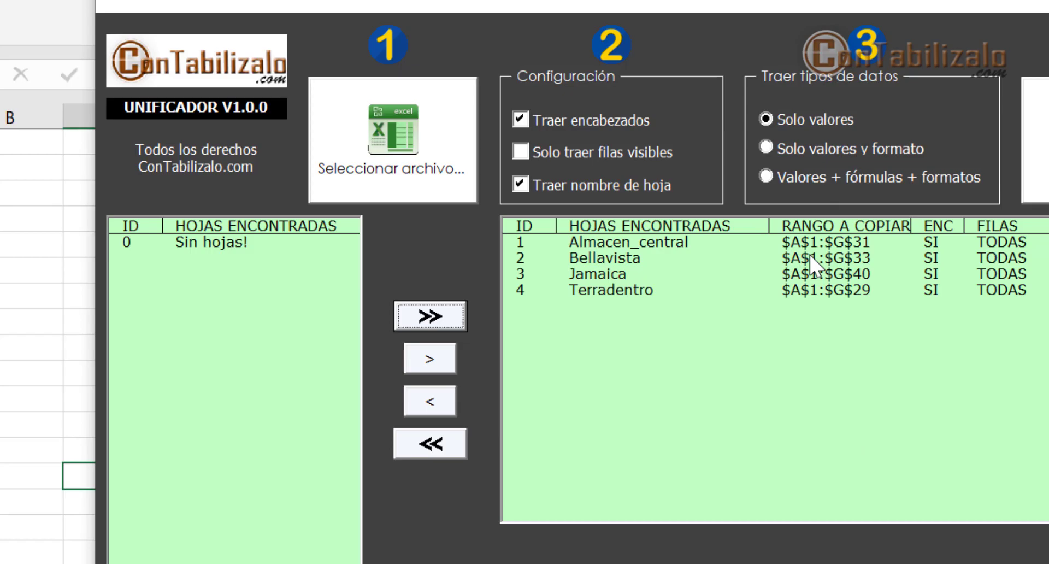
Accept $A$1:$G$33 as Bellavista's copy range and close the source without saving
{"action": "left_click", "coordinate": [802, 257]}
{"action": "double_click", "coordinate": [780, 256]}
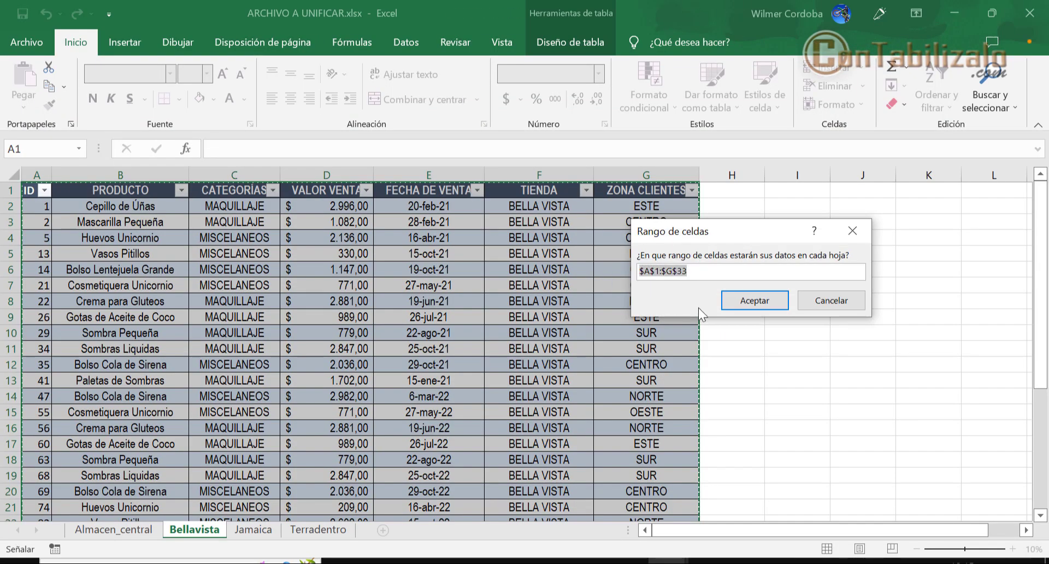
{"action": "left_click_drag", "start_coordinate": [730, 231], "coordinate": [842, 267]}
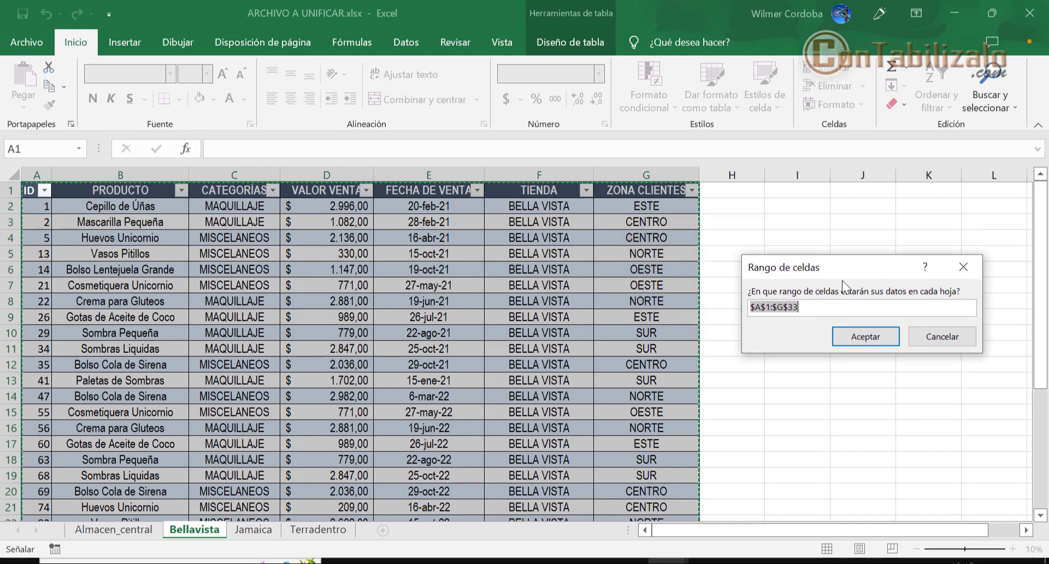
{"action": "mouse_move", "coordinate": [1040, 290]}
{"action": "left_mouse_down"}
{"action": "mouse_move", "coordinate": [1047, 426]}
{"action": "mouse_move", "coordinate": [1044, 273]}
{"action": "left_mouse_up"}
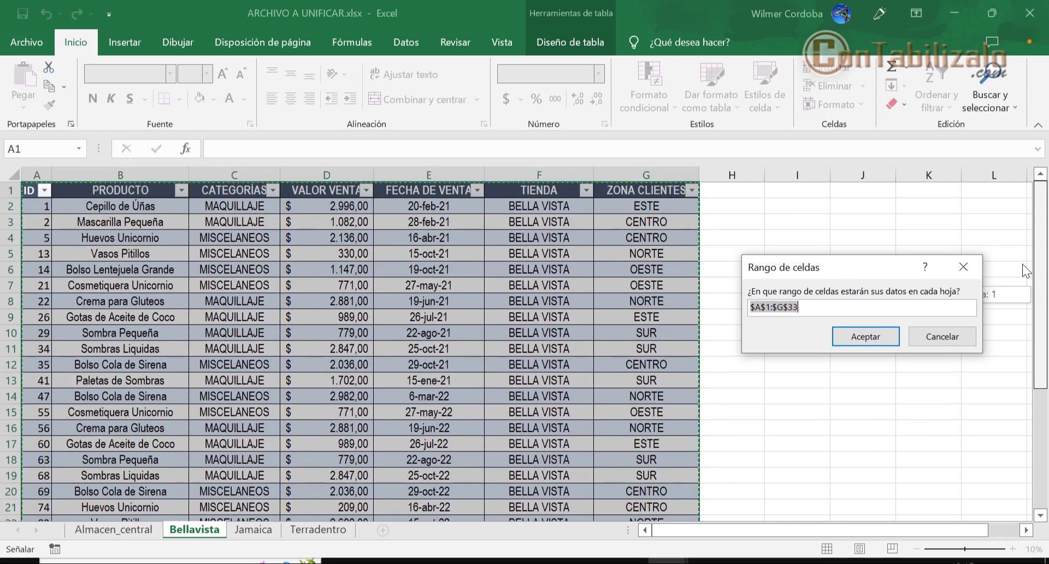
{"action": "left_click", "coordinate": [873, 338]}
{"action": "left_click", "coordinate": [536, 312]}
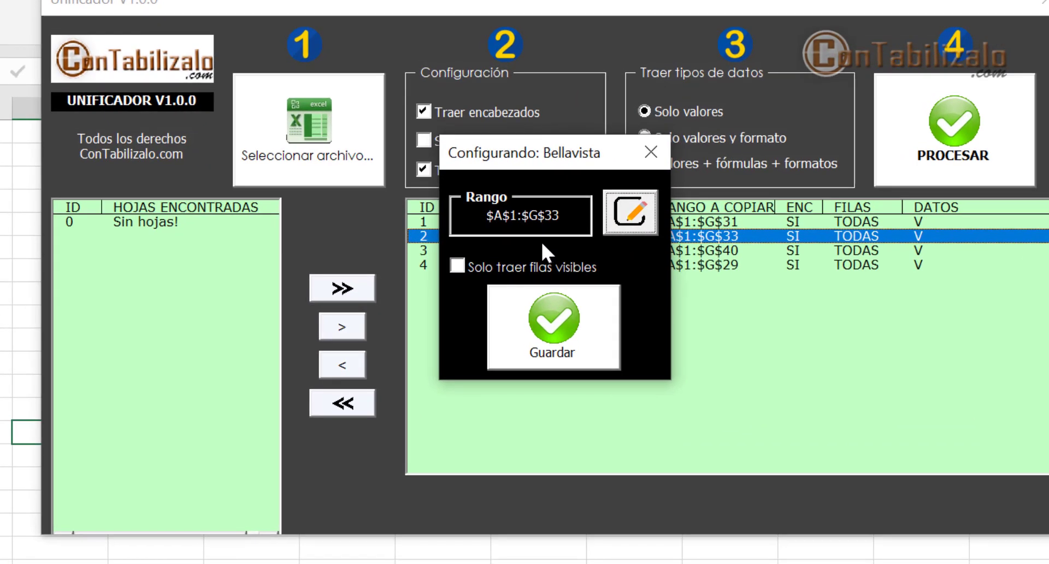
Tick 'Solo traer filas visibles' for Bellavista, save, and keep the $A$1:$G$33 range
{"action": "left_click", "coordinate": [457, 266]}
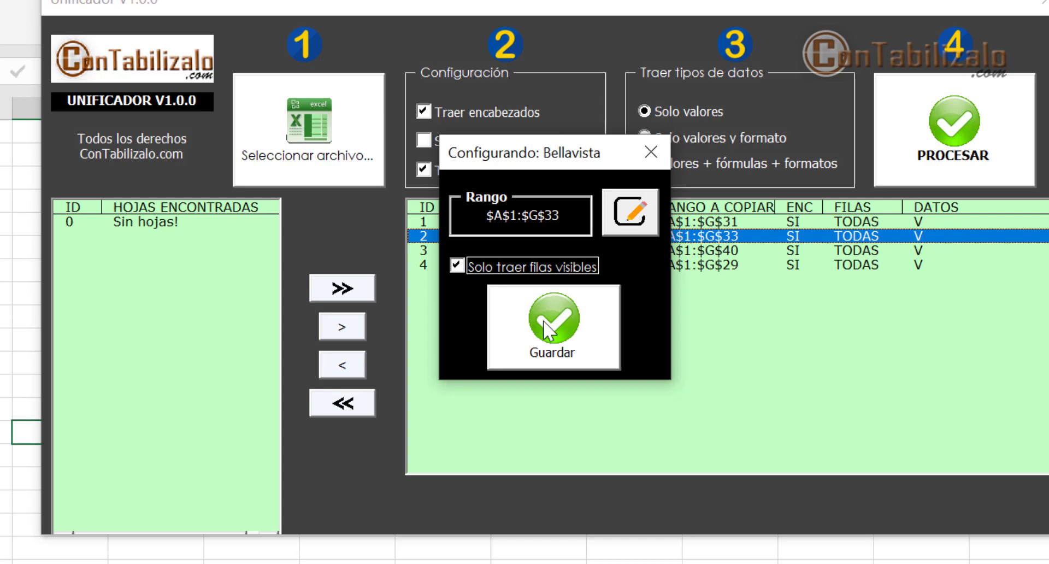
{"action": "left_click", "coordinate": [552, 332]}
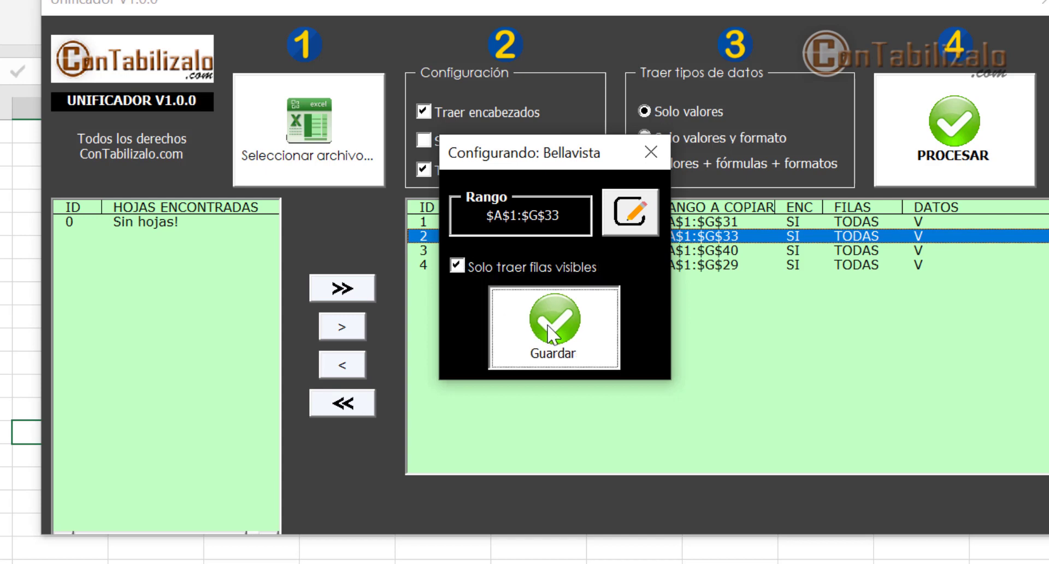
{"action": "left_click", "coordinate": [633, 212]}
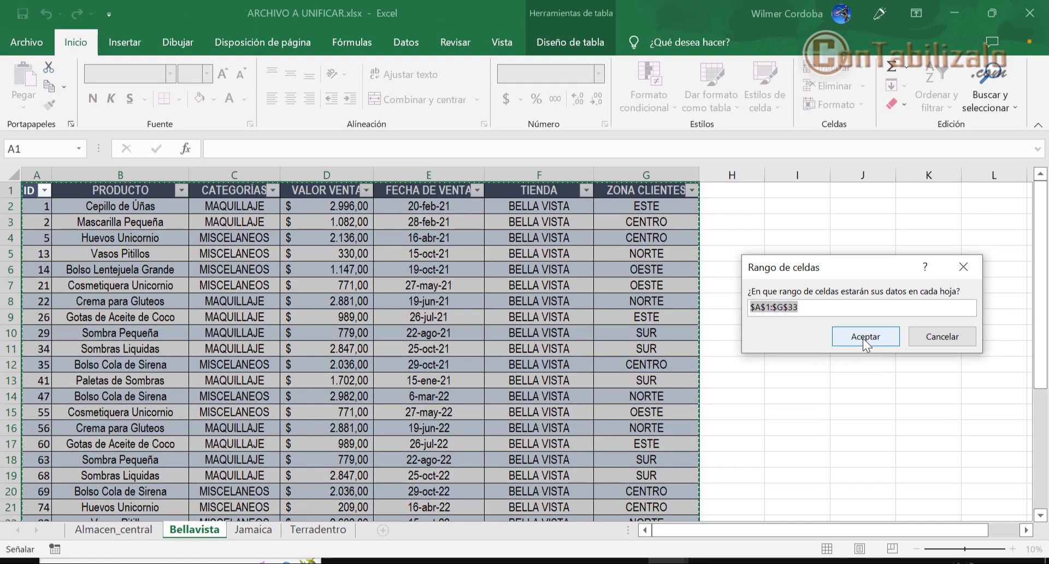
{"action": "left_click", "coordinate": [927, 340]}
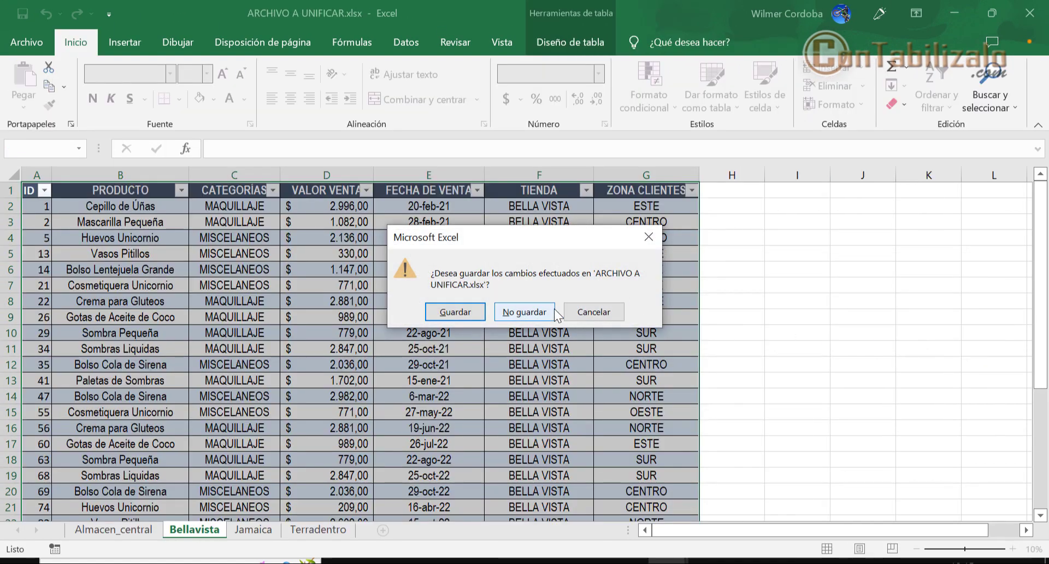
{"action": "left_click", "coordinate": [553, 311]}
Save Bellavista's settings, then leave all rows, Traer encabezados and Traer nombre de hoja enabled
{"action": "left_click", "coordinate": [523, 330]}
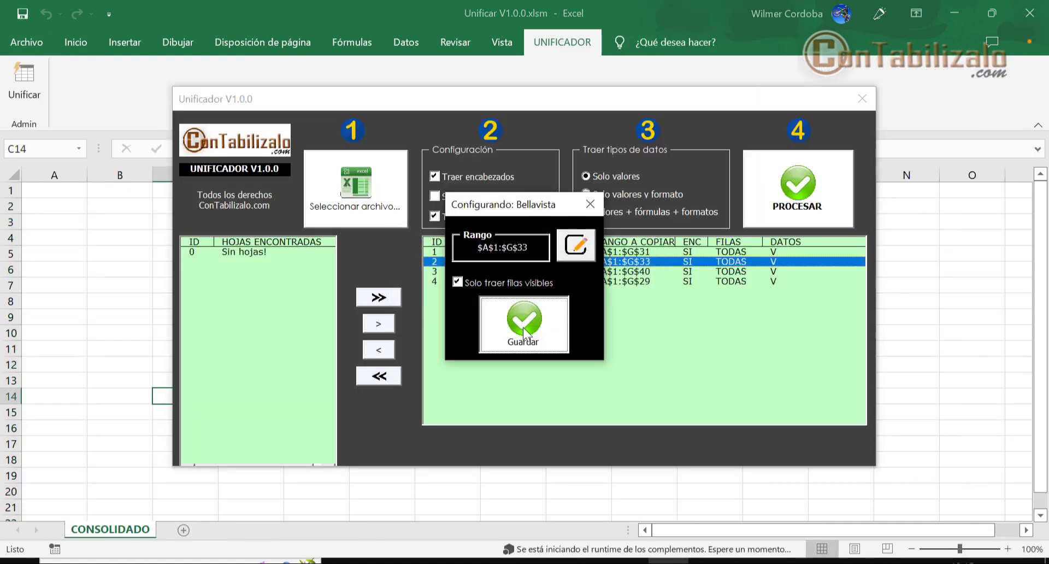
{"action": "left_click", "coordinate": [522, 326]}
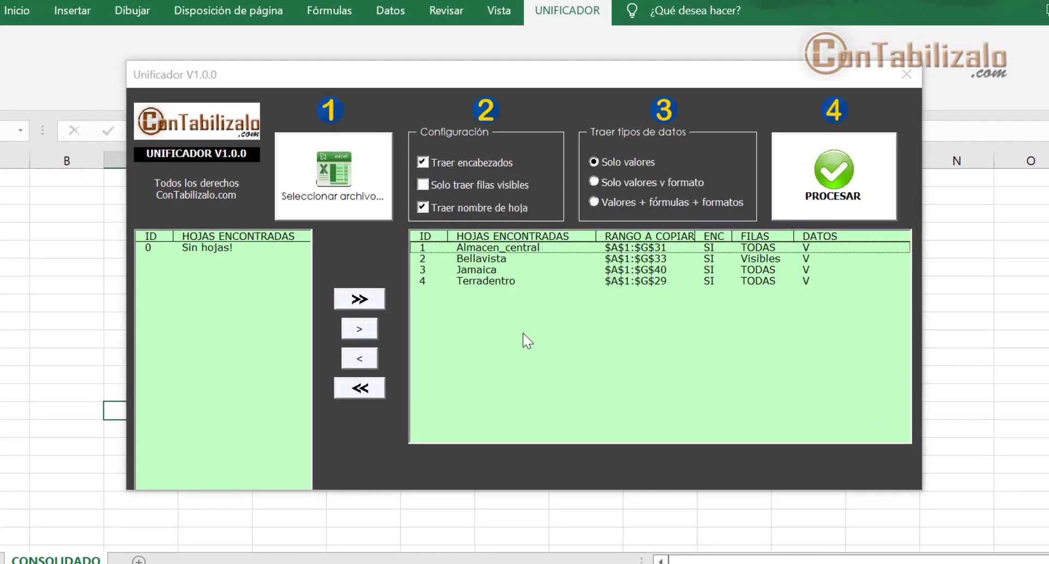
{"action": "left_click", "coordinate": [831, 252]}
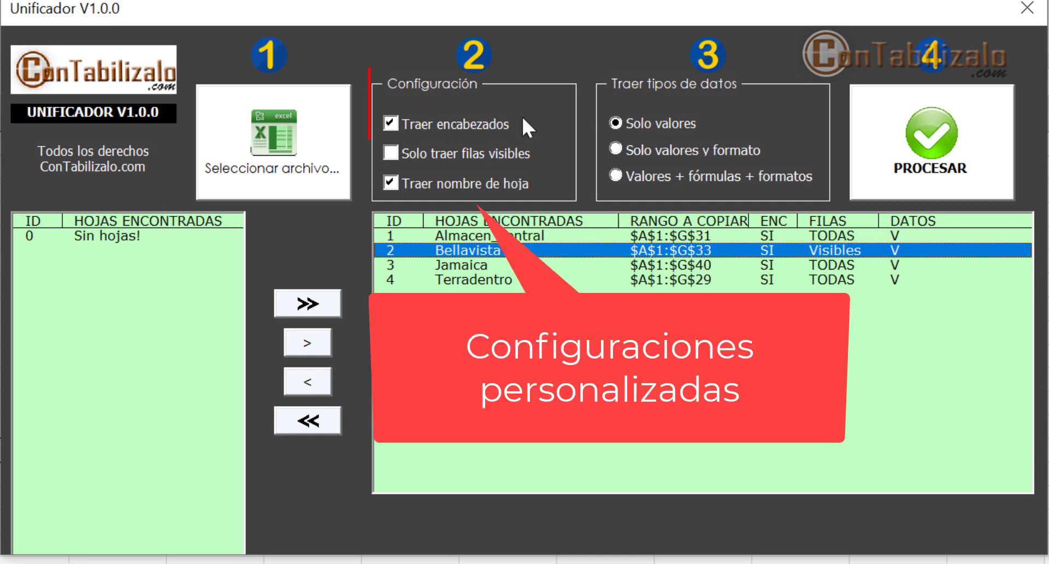
{"action": "left_click", "coordinate": [390, 153]}
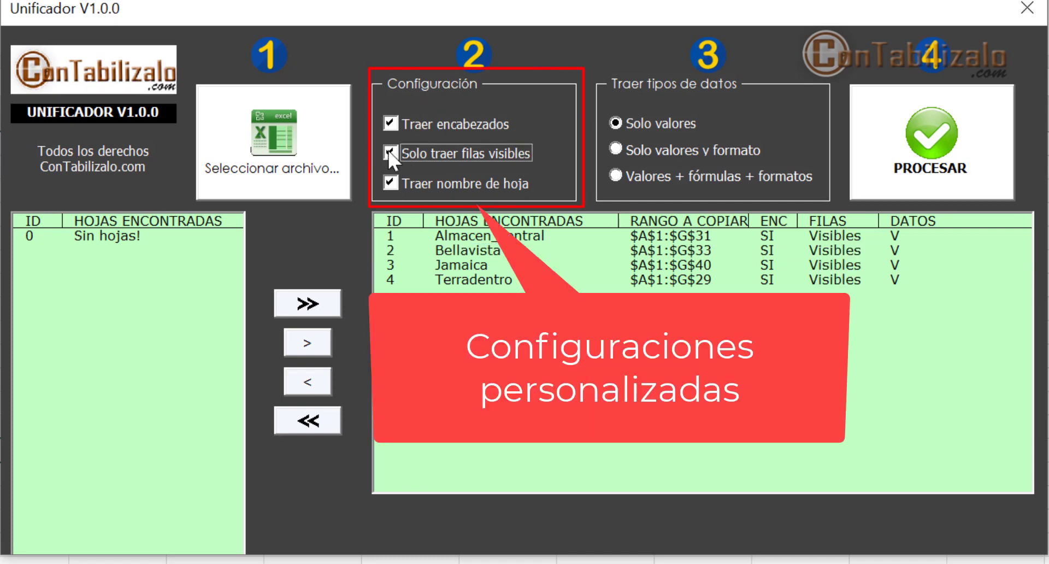
{"action": "left_click", "coordinate": [389, 152]}
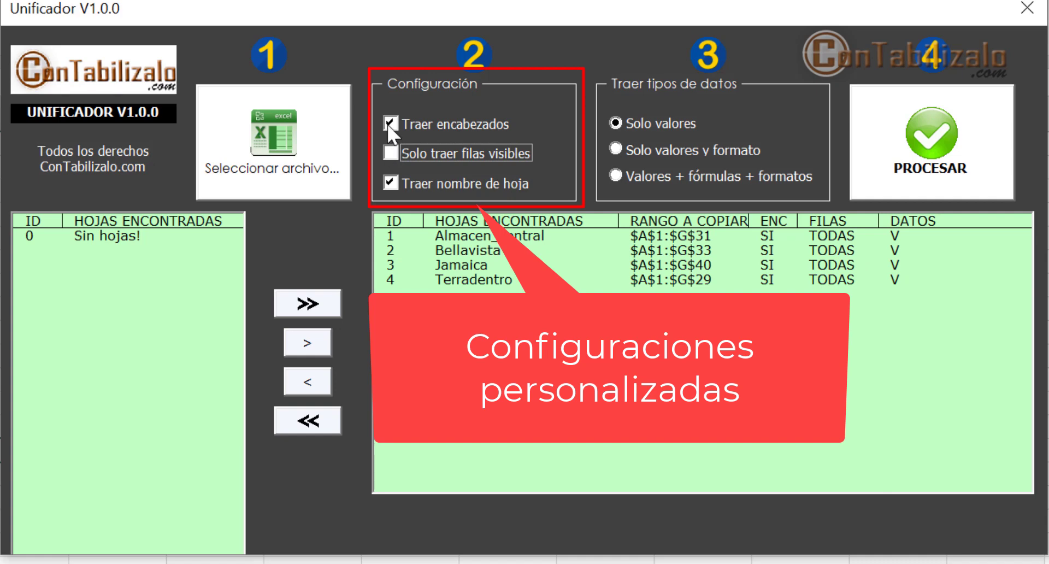
{"action": "left_click", "coordinate": [389, 123]}
{"action": "left_click", "coordinate": [389, 124]}
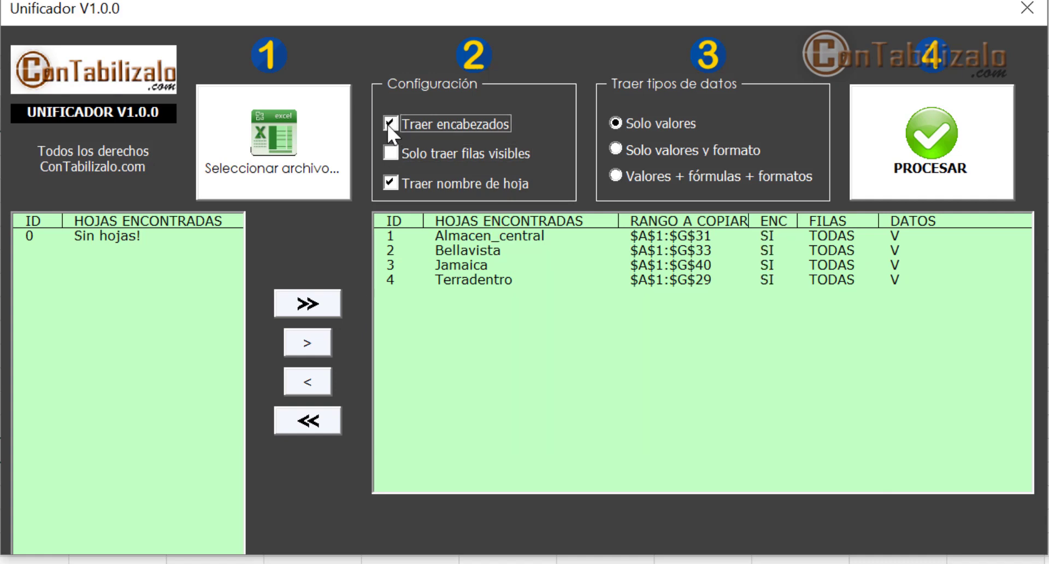
{"action": "left_click", "coordinate": [389, 184]}
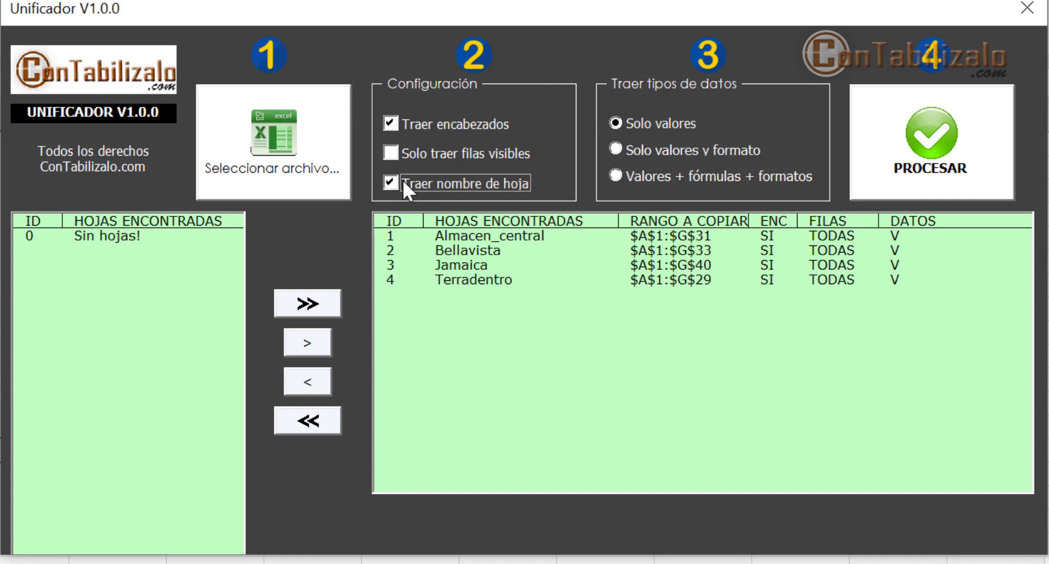
Try the data-type options, settle on Solo valores, and run PROCESAR
{"action": "left_click", "coordinate": [632, 144]}
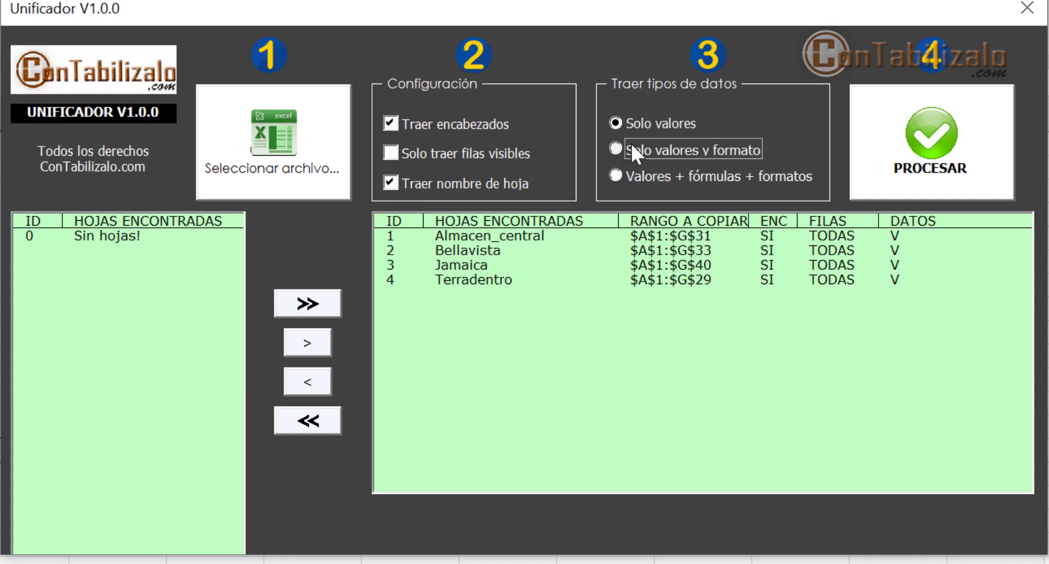
{"action": "left_click", "coordinate": [631, 175]}
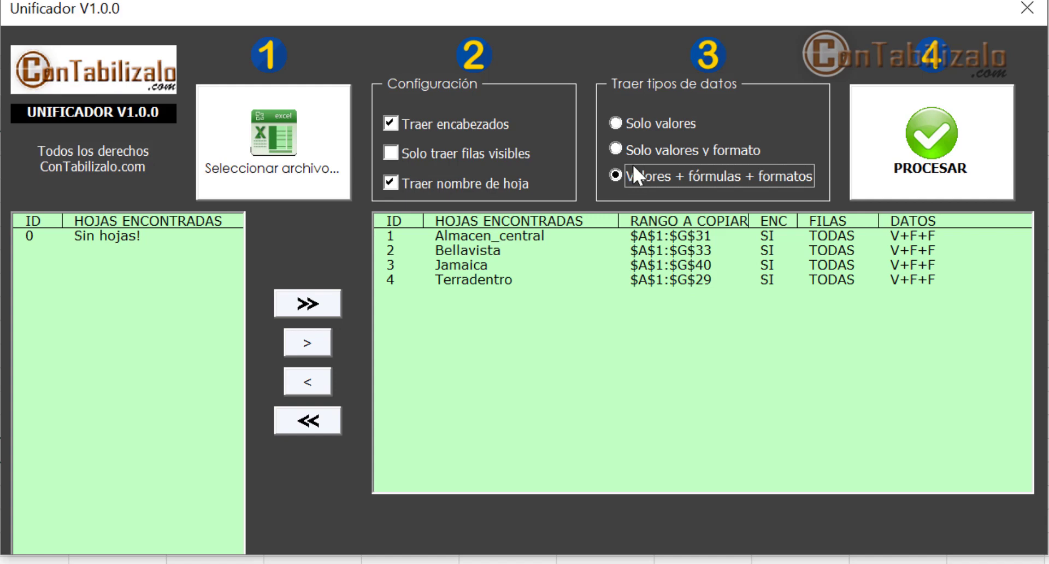
{"action": "left_click", "coordinate": [634, 152]}
{"action": "left_click", "coordinate": [634, 124]}
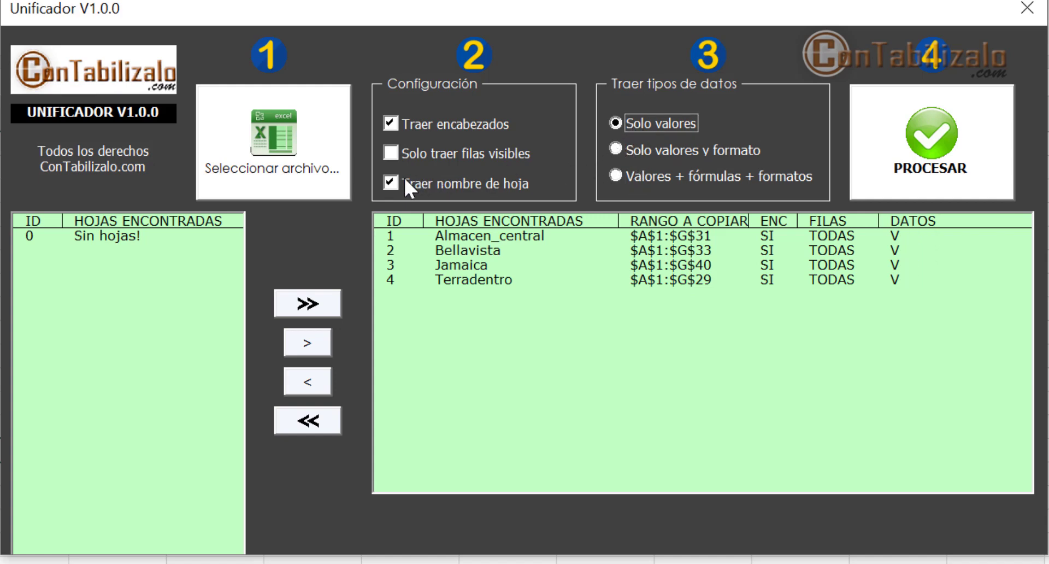
{"action": "left_click", "coordinate": [937, 147]}
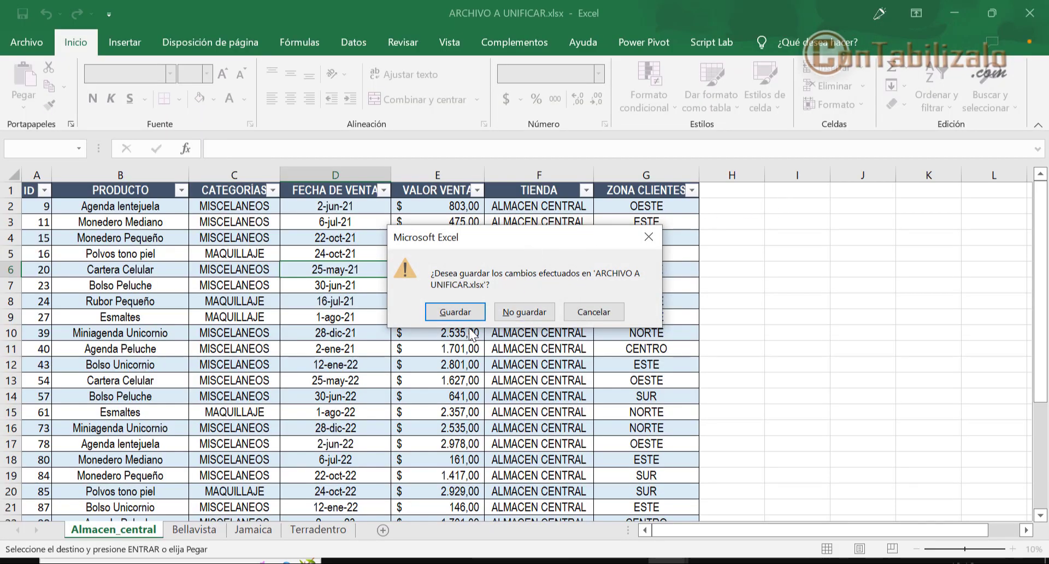
Close the source workbook without saving, discard the clipboard, and view the CONSOLIDADO sheet's top
{"action": "left_click", "coordinate": [524, 311]}
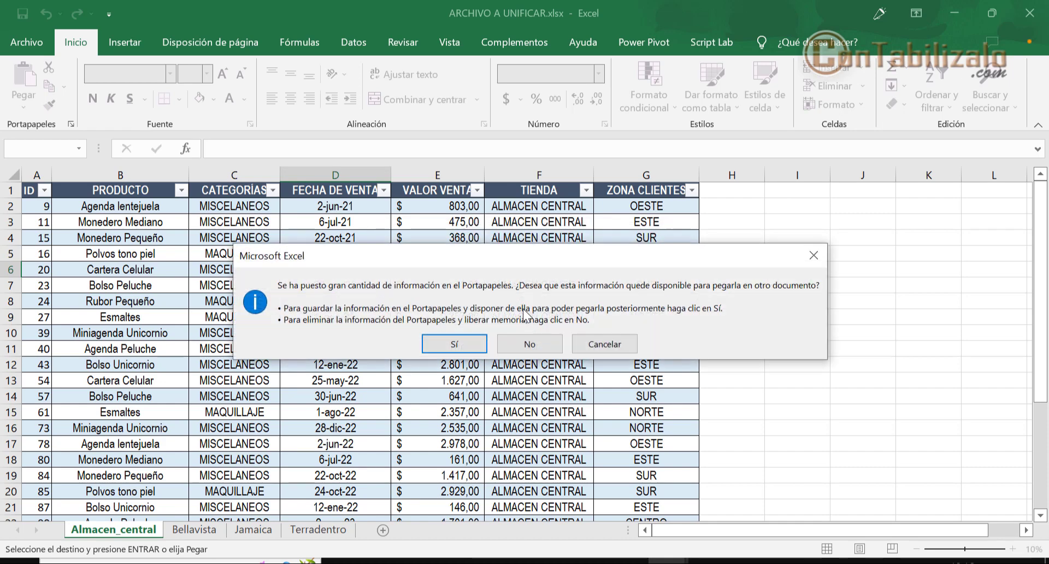
{"action": "left_click", "coordinate": [528, 344]}
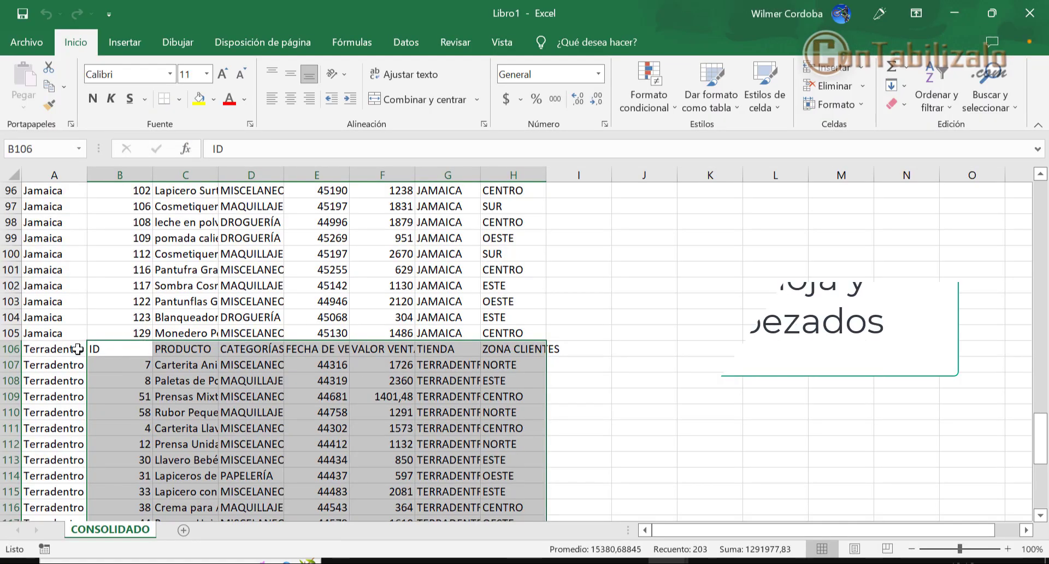
{"action": "left_click", "coordinate": [77, 348]}
{"action": "scroll", "coordinate": [122, 352], "scroll_direction": "up", "scroll_amount": 3}
{"action": "scroll", "coordinate": [128, 356], "scroll_direction": "up", "scroll_amount": 8}
{"action": "scroll", "coordinate": [134, 358], "scroll_direction": "up", "scroll_amount": 4}
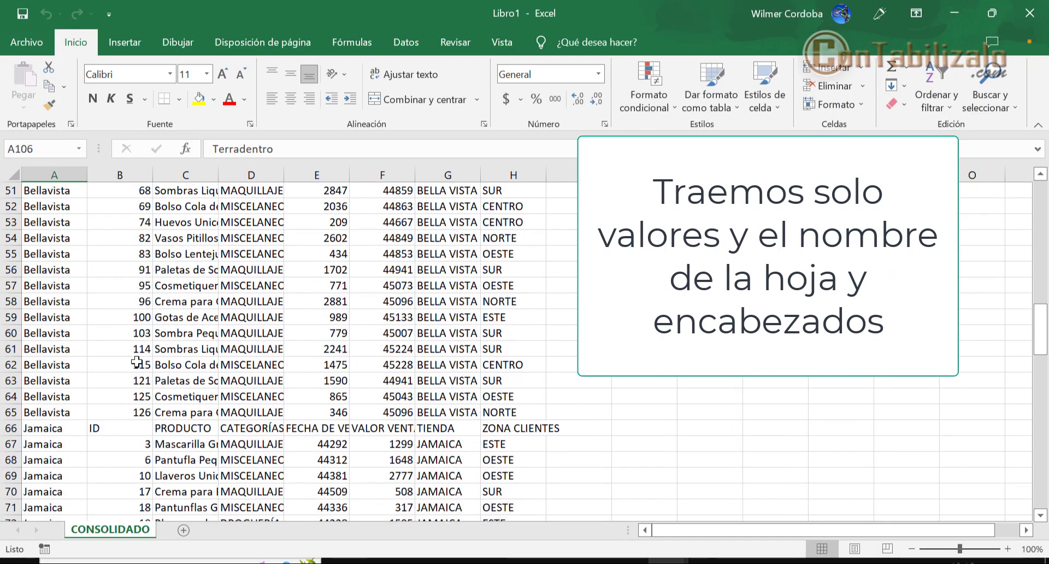
{"action": "scroll", "coordinate": [137, 360], "scroll_direction": "up", "scroll_amount": 4}
{"action": "scroll", "coordinate": [136, 360], "scroll_direction": "up", "scroll_amount": 8}
{"action": "scroll", "coordinate": [137, 361], "scroll_direction": "up", "scroll_amount": 4}
{"action": "scroll", "coordinate": [137, 361], "scroll_direction": "up", "scroll_amount": 1}
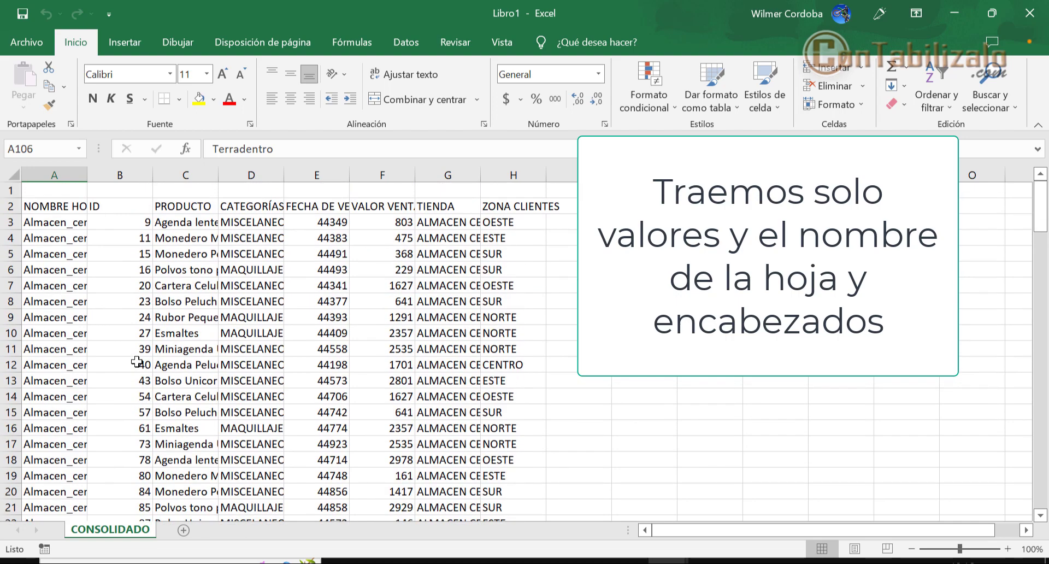
Select the repeated header rows at rows 2, 33 and 66 to review them
{"action": "left_click_drag", "start_coordinate": [78, 203], "coordinate": [559, 208]}
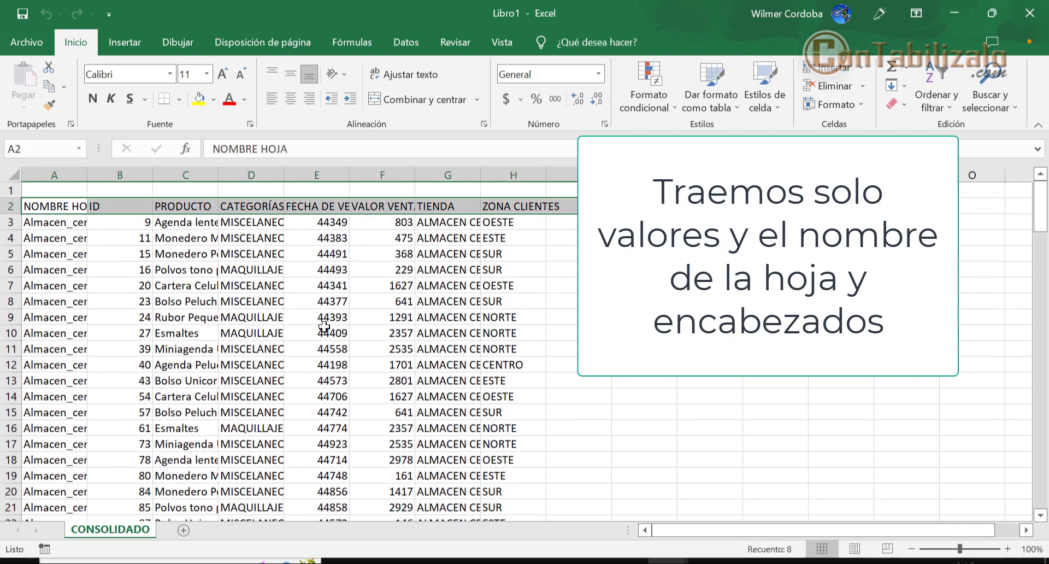
{"action": "scroll", "coordinate": [324, 327], "scroll_direction": "down", "scroll_amount": 6}
{"action": "scroll", "coordinate": [344, 324], "scroll_direction": "down", "scroll_amount": 1}
{"action": "left_click_drag", "start_coordinate": [44, 365], "coordinate": [547, 365]}
{"action": "scroll", "coordinate": [552, 383], "scroll_direction": "down", "scroll_amount": 2}
{"action": "scroll", "coordinate": [339, 327], "scroll_direction": "down", "scroll_amount": 5}
{"action": "scroll", "coordinate": [340, 382], "scroll_direction": "down", "scroll_amount": 5}
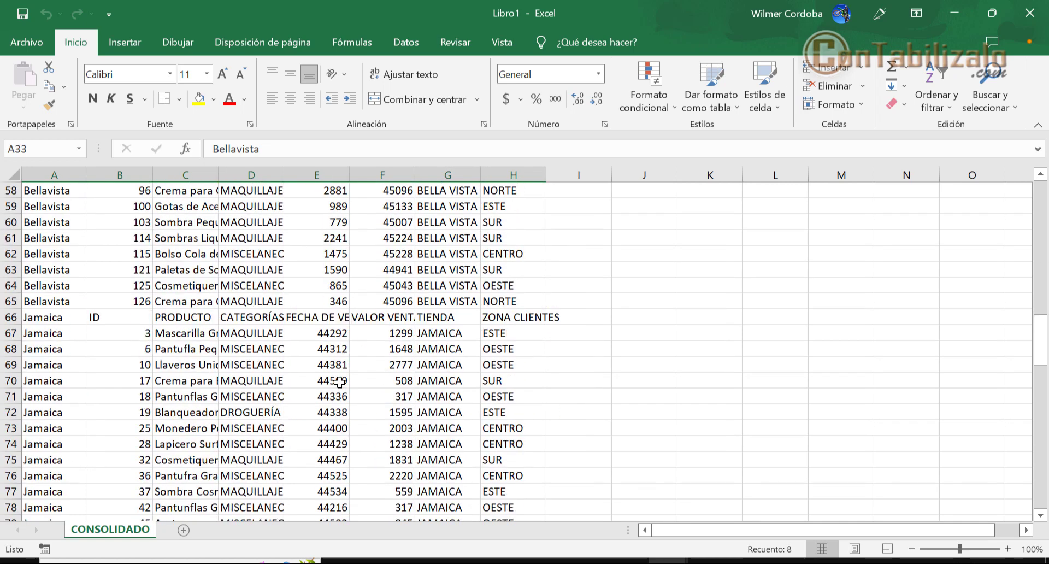
{"action": "scroll", "coordinate": [340, 382], "scroll_direction": "down", "scroll_amount": 1}
{"action": "left_click_drag", "start_coordinate": [56, 269], "coordinate": [539, 270]}
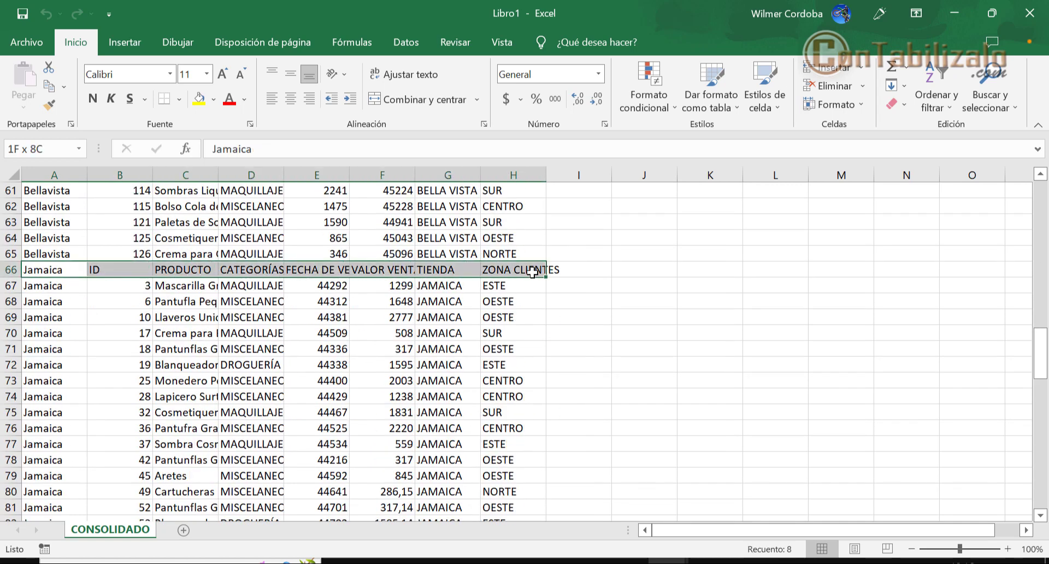
{"action": "scroll", "coordinate": [531, 287], "scroll_direction": "down", "scroll_amount": 3}
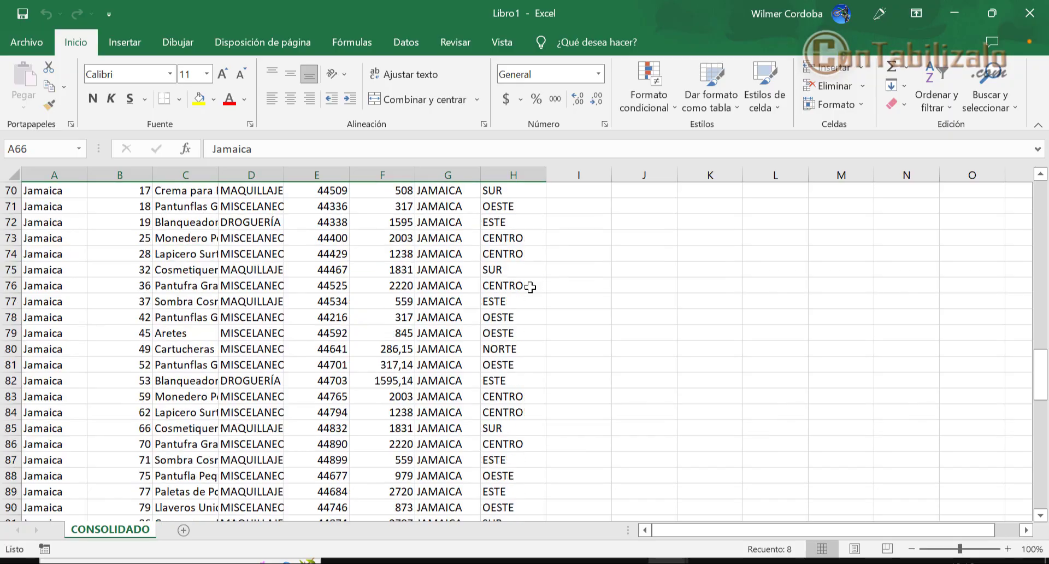
{"action": "scroll", "coordinate": [530, 287], "scroll_direction": "down", "scroll_amount": 7}
{"action": "scroll", "coordinate": [530, 287], "scroll_direction": "down", "scroll_amount": 2}
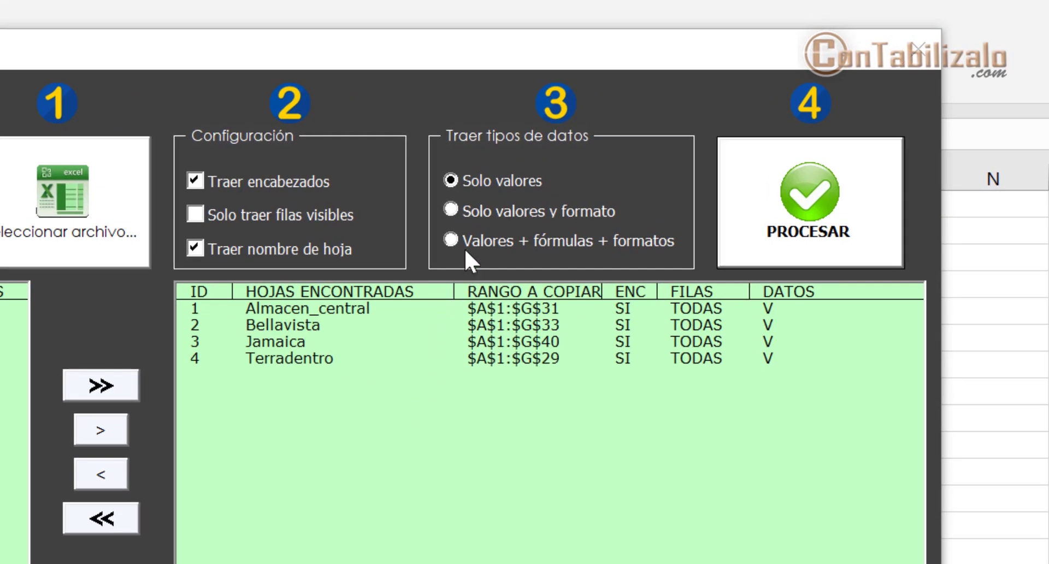
Run PROCESAR with 'Valores + fórmulas + formatos' and choose No guardar on the source
{"action": "left_click", "coordinate": [456, 239]}
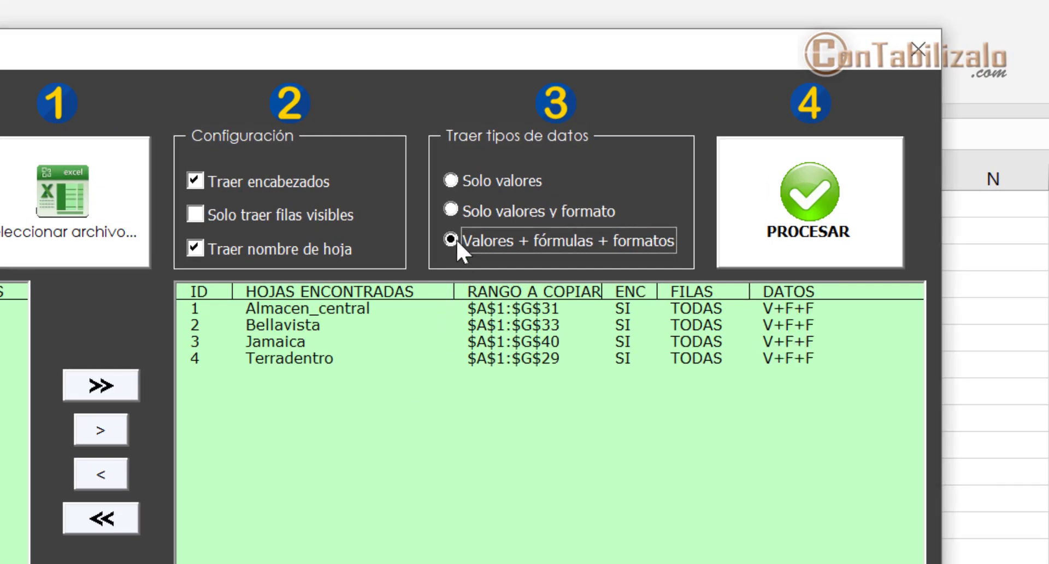
{"action": "left_click", "coordinate": [867, 224]}
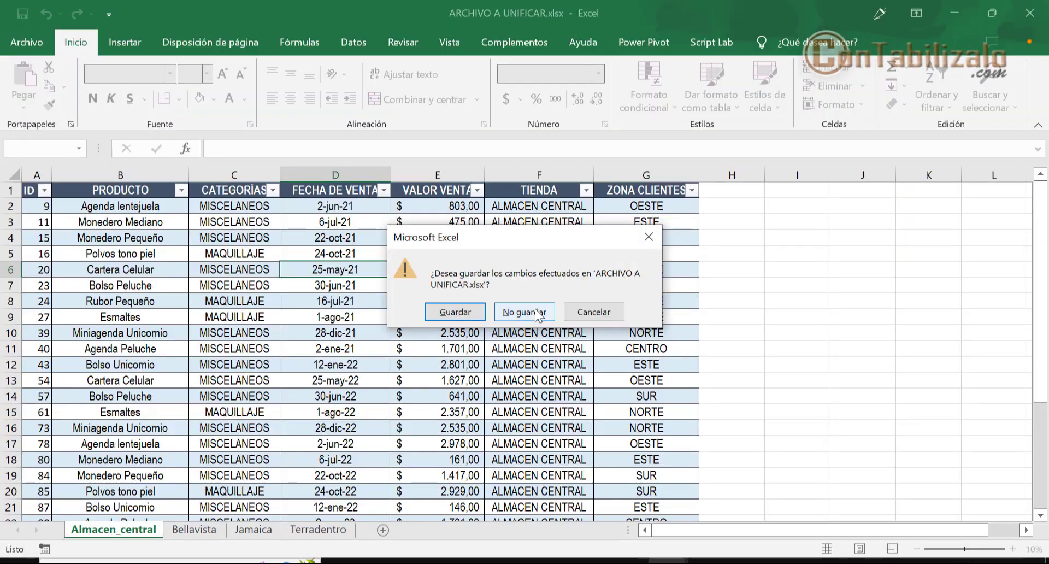
{"action": "left_click", "coordinate": [529, 311]}
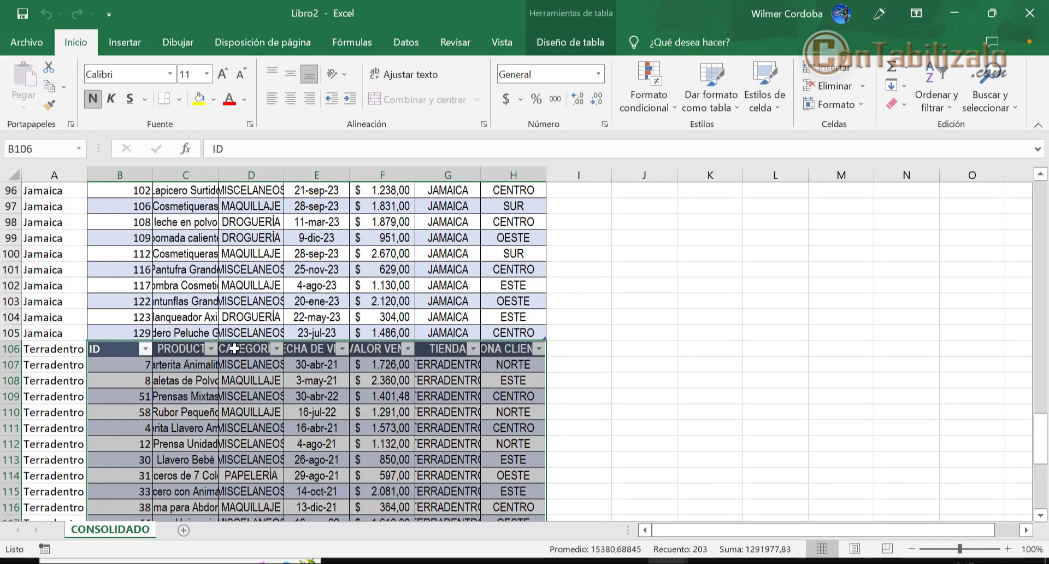
Inspect Libro2's formatted result: Terradentro's CATEGORÍAS header and Jamaica's sheet name in row 66
{"action": "left_click", "coordinate": [233, 348]}
{"action": "scroll", "coordinate": [179, 369], "scroll_direction": "down", "scroll_amount": 2}
{"action": "scroll", "coordinate": [179, 369], "scroll_direction": "down", "scroll_amount": 4}
{"action": "scroll", "coordinate": [179, 369], "scroll_direction": "down", "scroll_amount": 3}
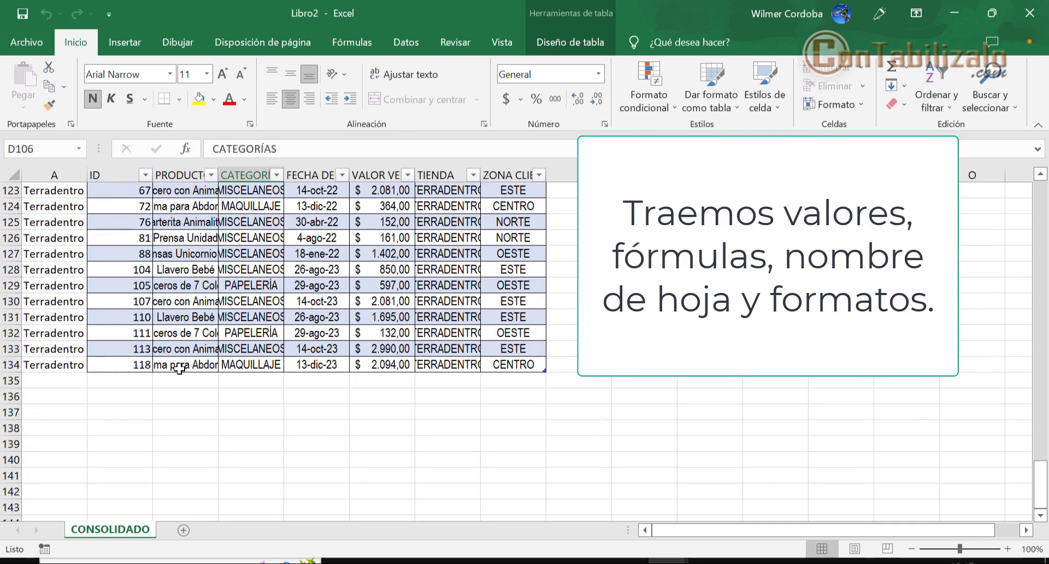
{"action": "scroll", "coordinate": [179, 369], "scroll_direction": "up", "scroll_amount": 8}
{"action": "scroll", "coordinate": [180, 369], "scroll_direction": "up", "scroll_amount": 3}
{"action": "scroll", "coordinate": [180, 369], "scroll_direction": "up", "scroll_amount": 8}
{"action": "scroll", "coordinate": [179, 368], "scroll_direction": "up", "scroll_amount": 3}
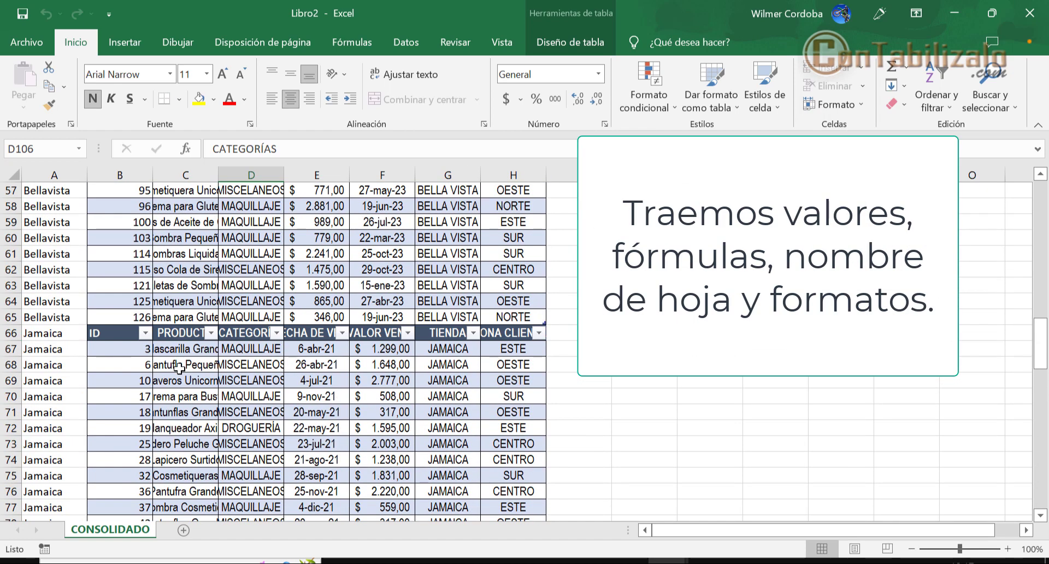
{"action": "left_click", "coordinate": [79, 335]}
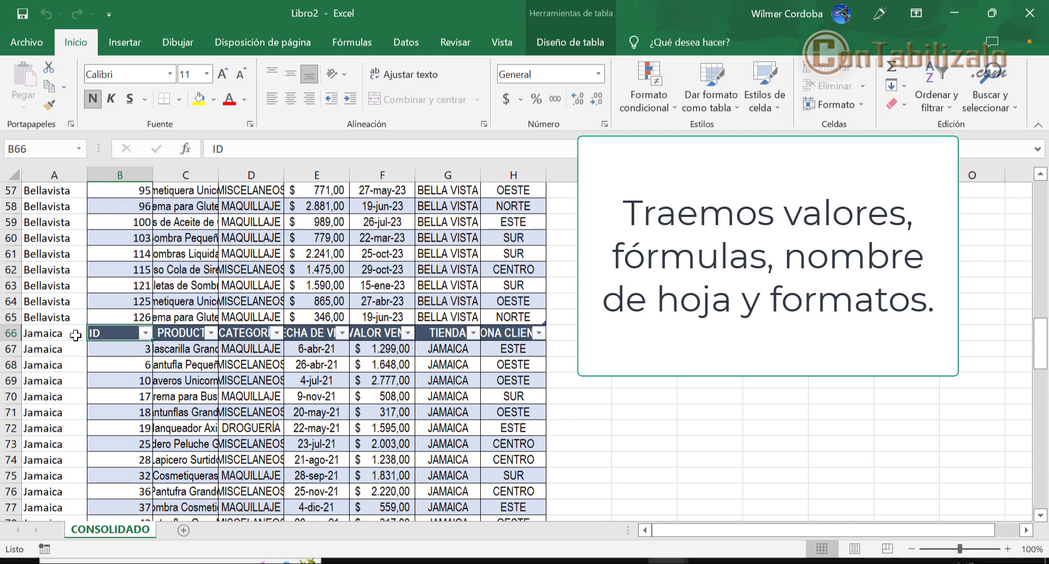
{"action": "scroll", "coordinate": [129, 351], "scroll_direction": "up", "scroll_amount": 1}
{"action": "scroll", "coordinate": [128, 351], "scroll_direction": "up", "scroll_amount": 6}
{"action": "scroll", "coordinate": [127, 351], "scroll_direction": "up", "scroll_amount": 5}
{"action": "scroll", "coordinate": [128, 351], "scroll_direction": "up", "scroll_amount": 7}
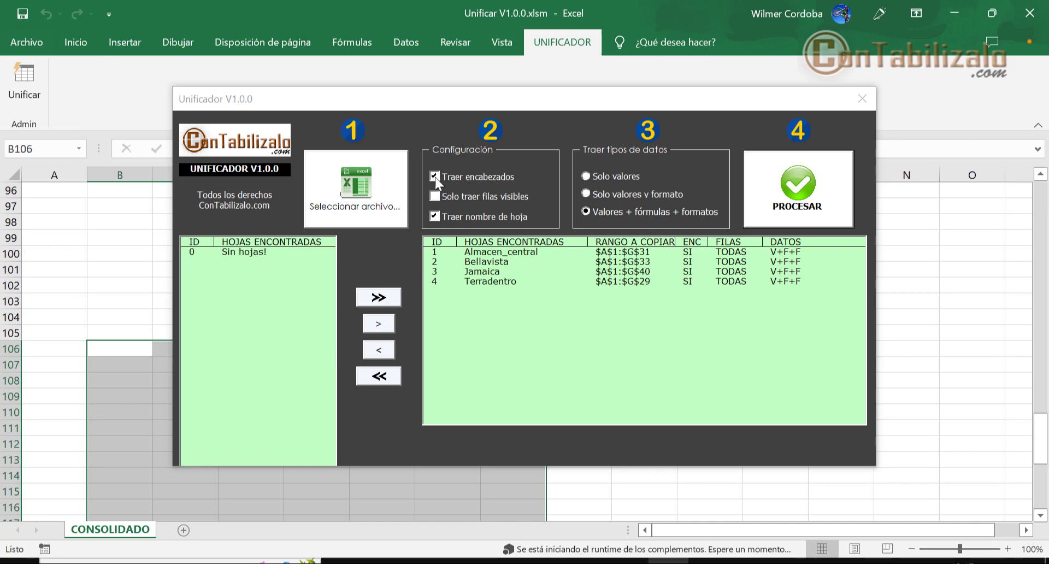
Untick 'Traer encabezados', run PROCESAR, and choose No guardar on the source workbook
{"action": "left_click", "coordinate": [434, 176]}
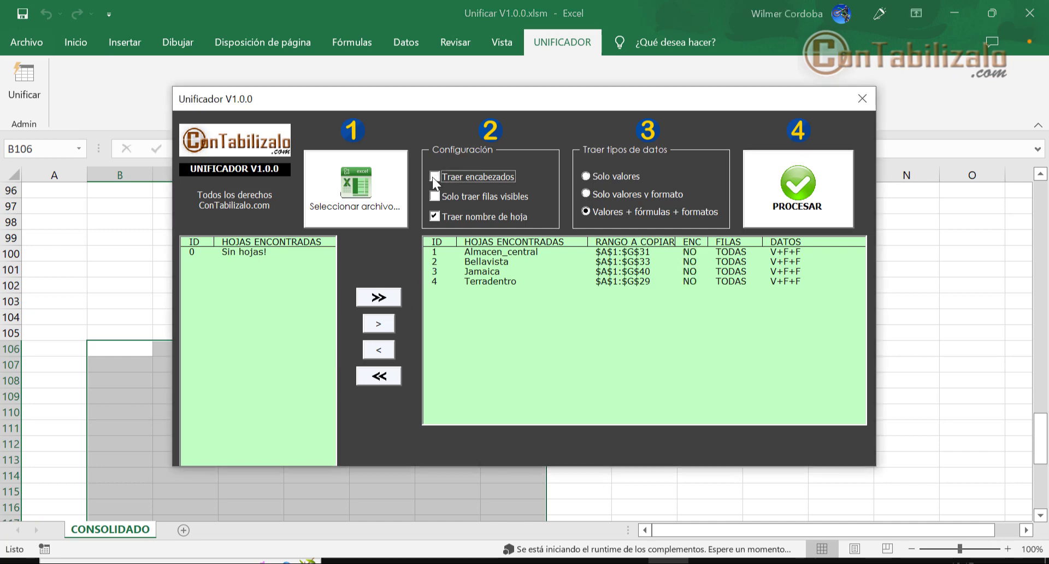
{"action": "left_click", "coordinate": [797, 196]}
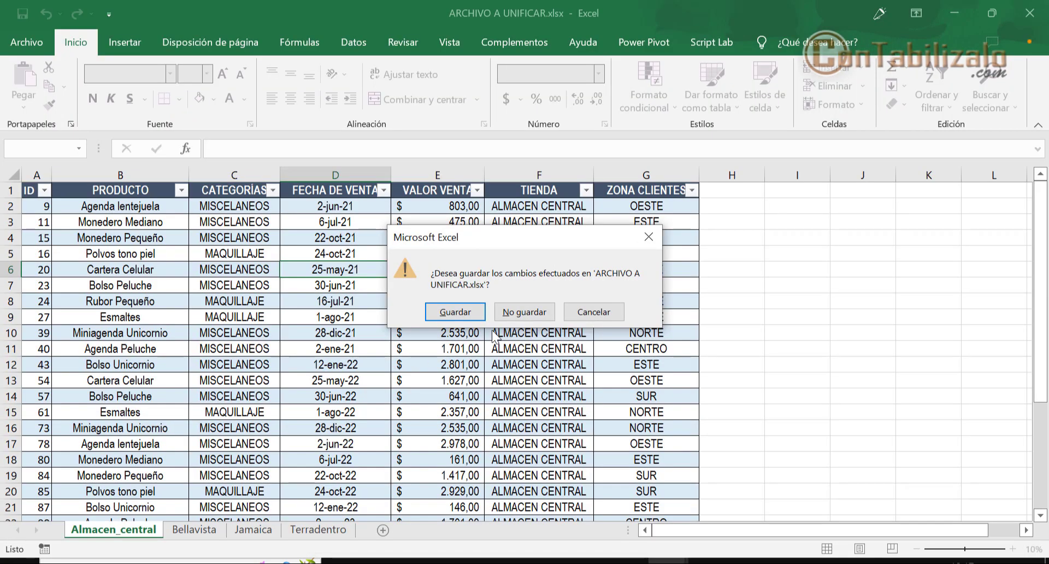
{"action": "left_click", "coordinate": [523, 312]}
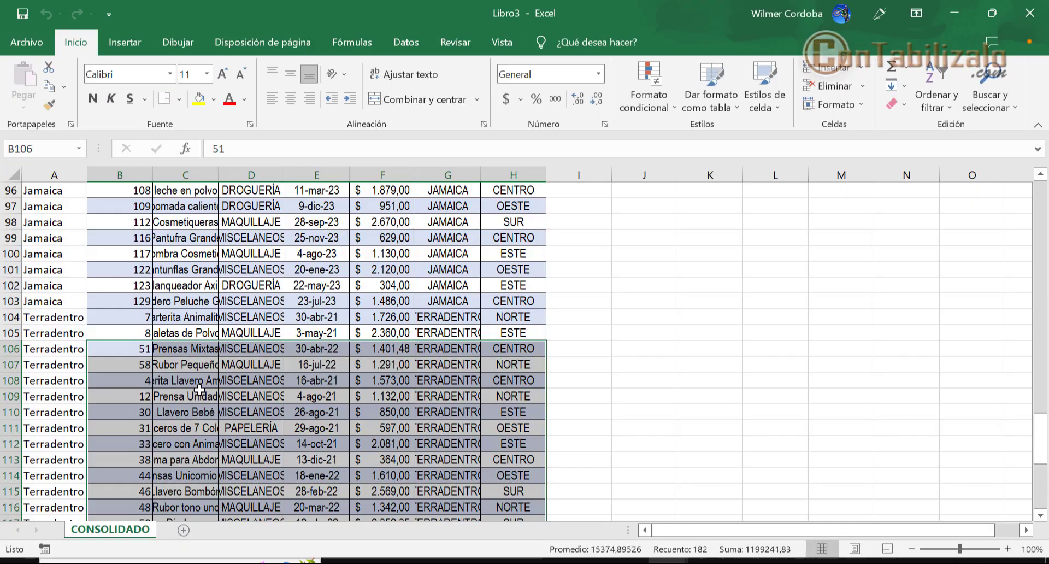
Scroll through Libro3's CONSOLIDADO list: one header row, then all rows through row 131
{"action": "scroll", "coordinate": [202, 391], "scroll_direction": "up", "scroll_amount": 3}
{"action": "scroll", "coordinate": [207, 396], "scroll_direction": "up", "scroll_amount": 5}
{"action": "scroll", "coordinate": [213, 401], "scroll_direction": "up", "scroll_amount": 13}
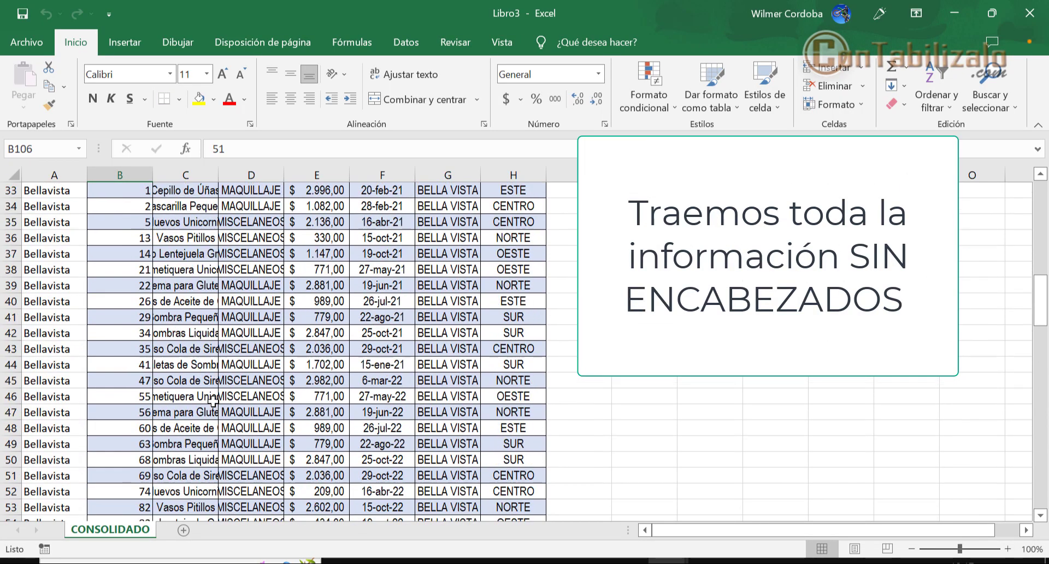
{"action": "scroll", "coordinate": [213, 402], "scroll_direction": "up", "scroll_amount": 9}
{"action": "scroll", "coordinate": [214, 400], "scroll_direction": "up", "scroll_amount": 2}
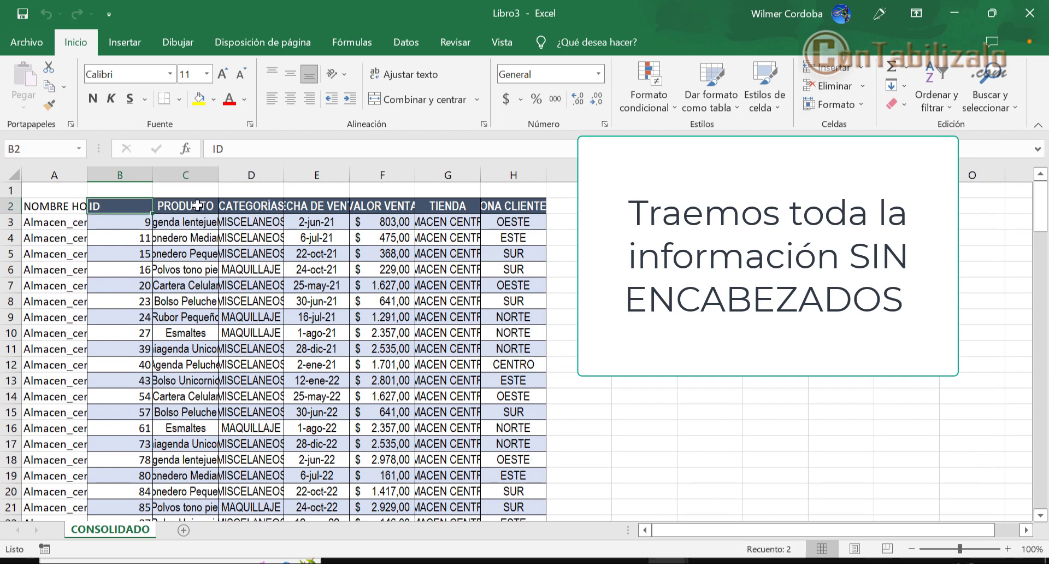
{"action": "scroll", "coordinate": [163, 316], "scroll_direction": "down", "scroll_amount": 3}
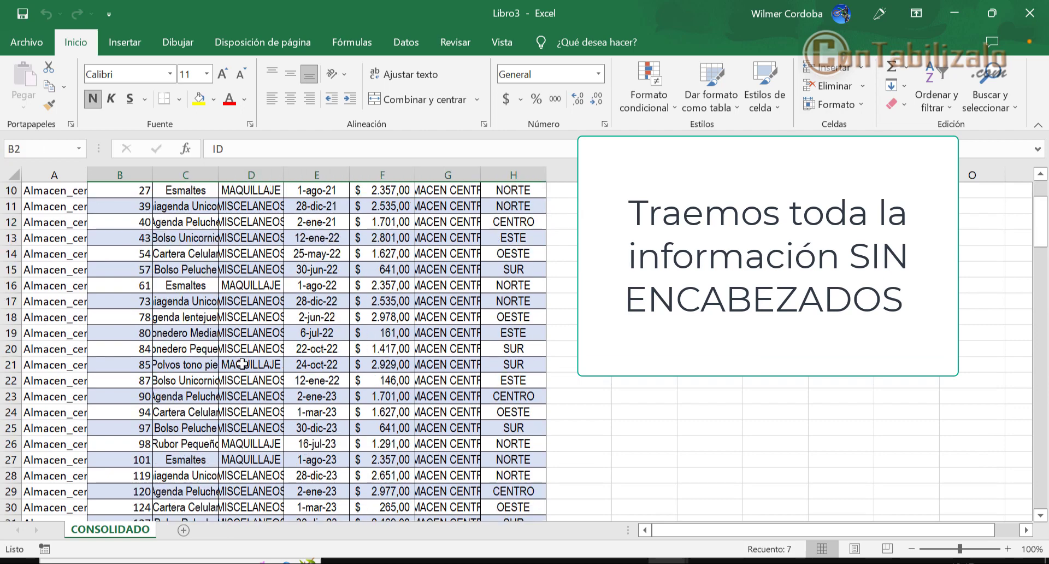
{"action": "scroll", "coordinate": [192, 339], "scroll_direction": "down", "scroll_amount": 5}
{"action": "scroll", "coordinate": [230, 360], "scroll_direction": "down", "scroll_amount": 3}
{"action": "scroll", "coordinate": [262, 382], "scroll_direction": "down", "scroll_amount": 5}
{"action": "scroll", "coordinate": [272, 390], "scroll_direction": "down", "scroll_amount": 4}
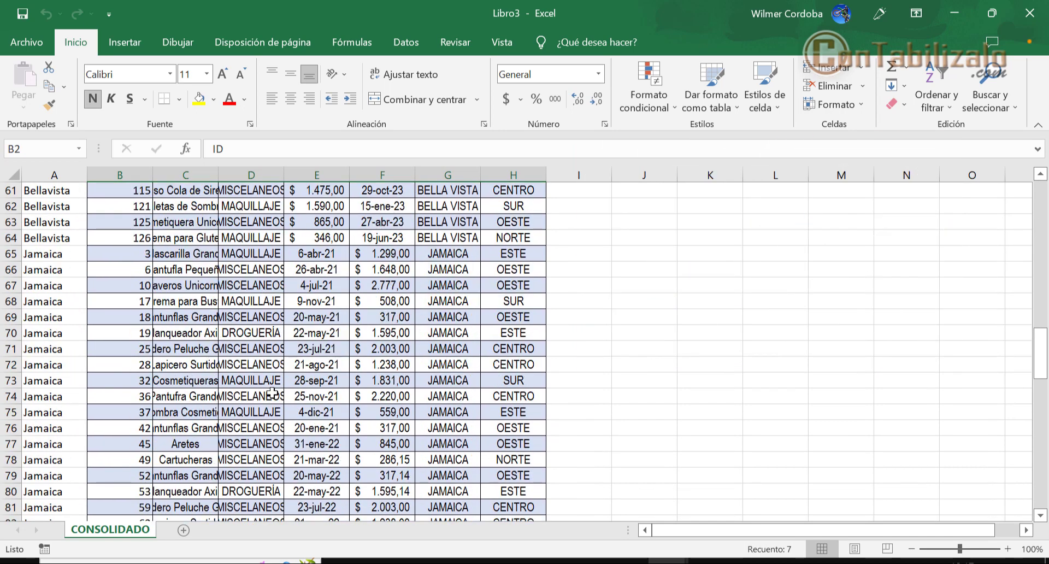
{"action": "scroll", "coordinate": [272, 391], "scroll_direction": "down", "scroll_amount": 7}
{"action": "scroll", "coordinate": [272, 393], "scroll_direction": "down", "scroll_amount": 7}
{"action": "scroll", "coordinate": [272, 394], "scroll_direction": "down", "scroll_amount": 5}
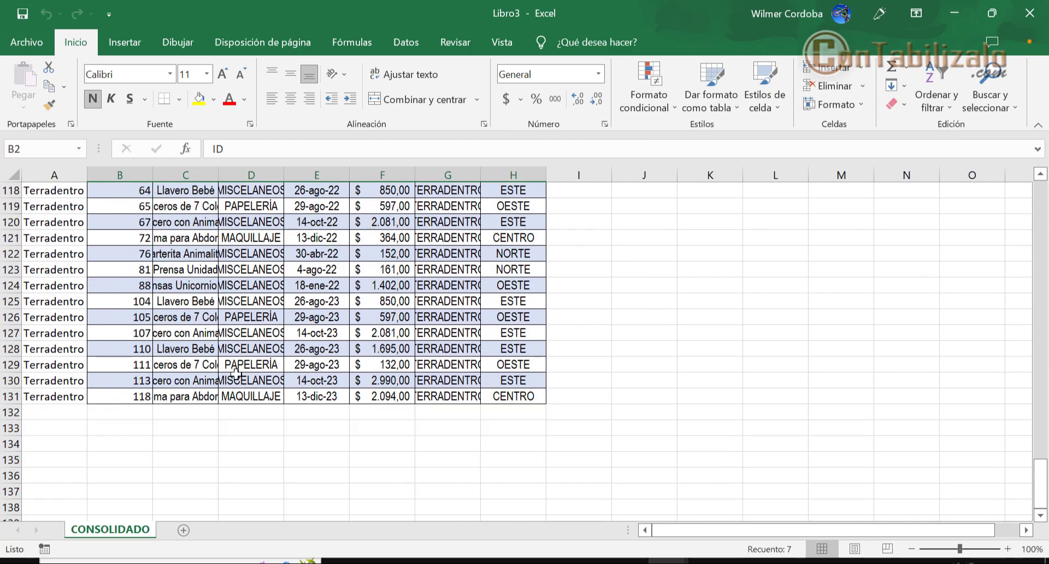